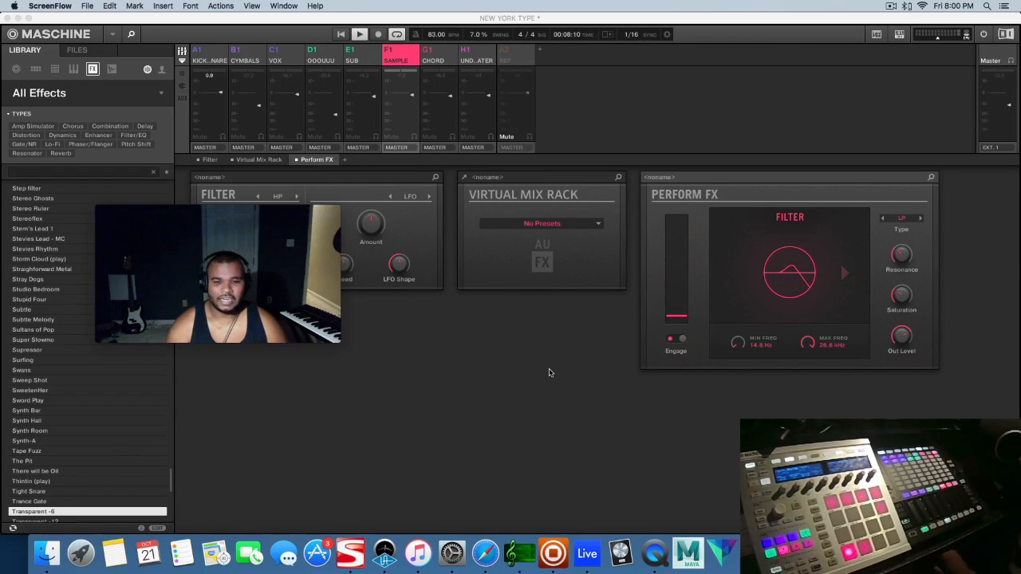
Switch to Safari and look through the Maschine Masters shop listings and the Underwater Tutorial Files product page
{"action": "left_click", "coordinate": [486, 553]}
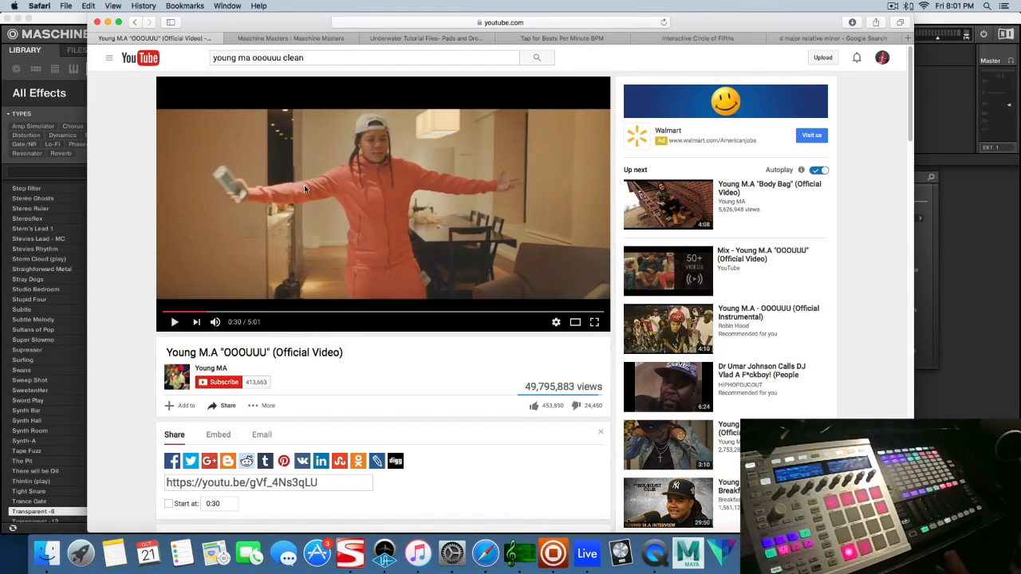
{"action": "left_click", "coordinate": [314, 40]}
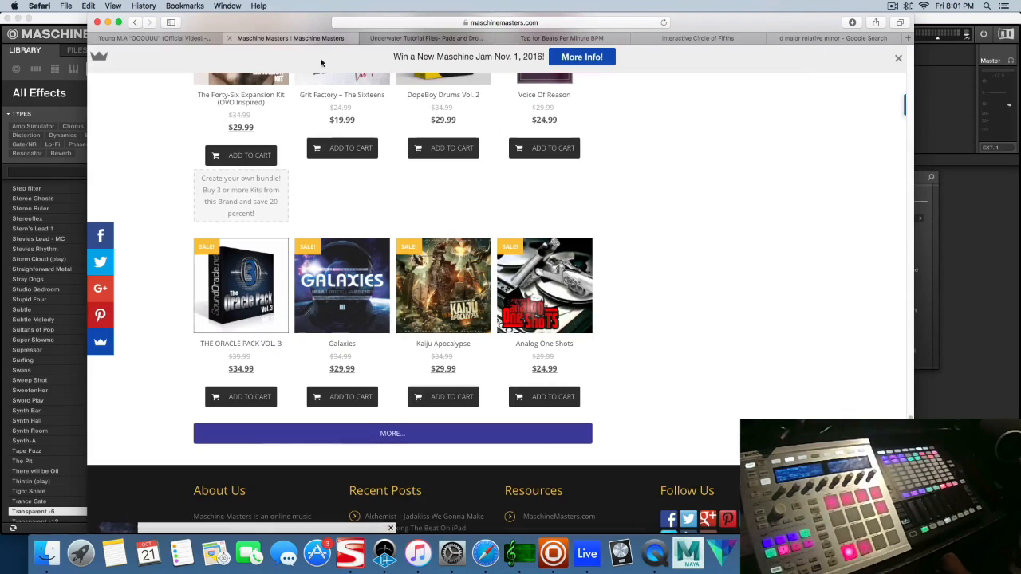
{"action": "scroll", "coordinate": [323, 295], "scroll_direction": "up", "scroll_amount": 3}
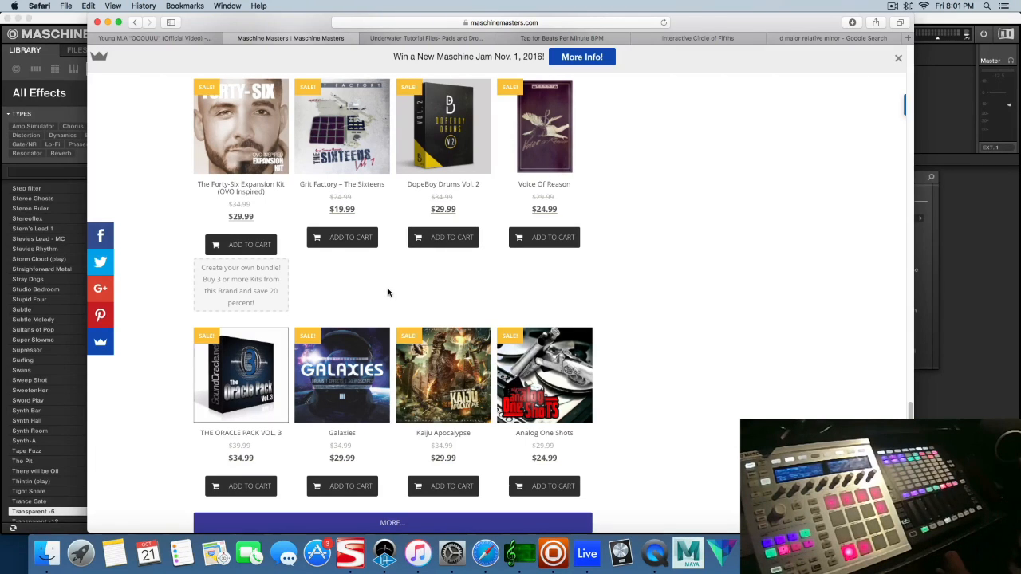
{"action": "scroll", "coordinate": [388, 293], "scroll_direction": "up", "scroll_amount": 3}
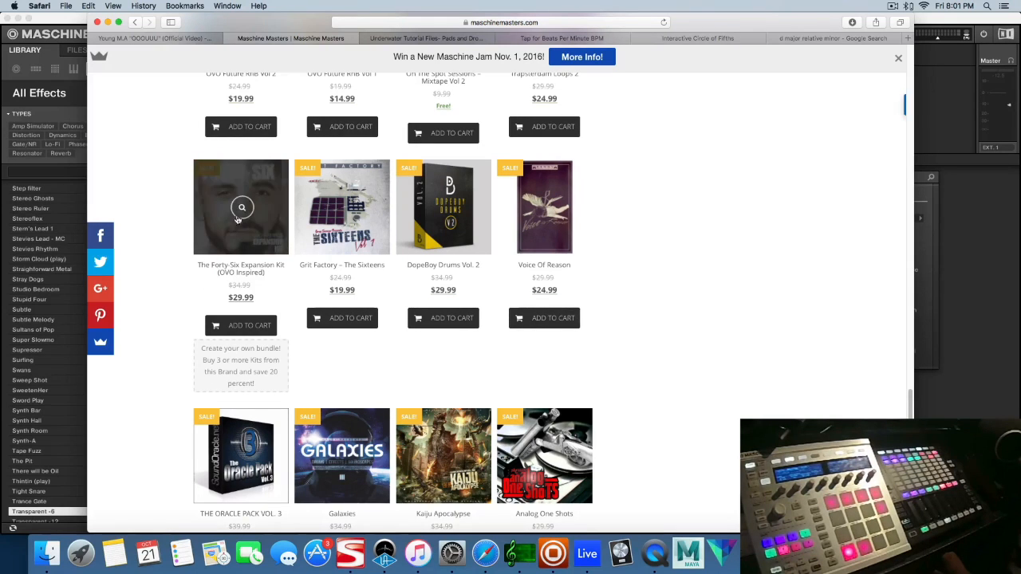
{"action": "scroll", "coordinate": [241, 208], "scroll_direction": "up", "scroll_amount": 10}
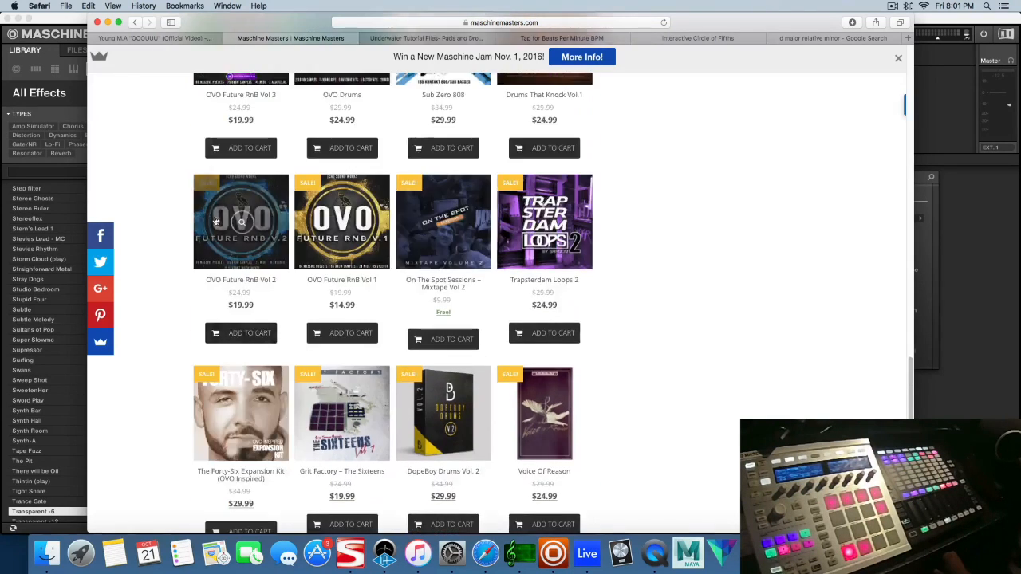
{"action": "scroll", "coordinate": [211, 222], "scroll_direction": "up", "scroll_amount": 10}
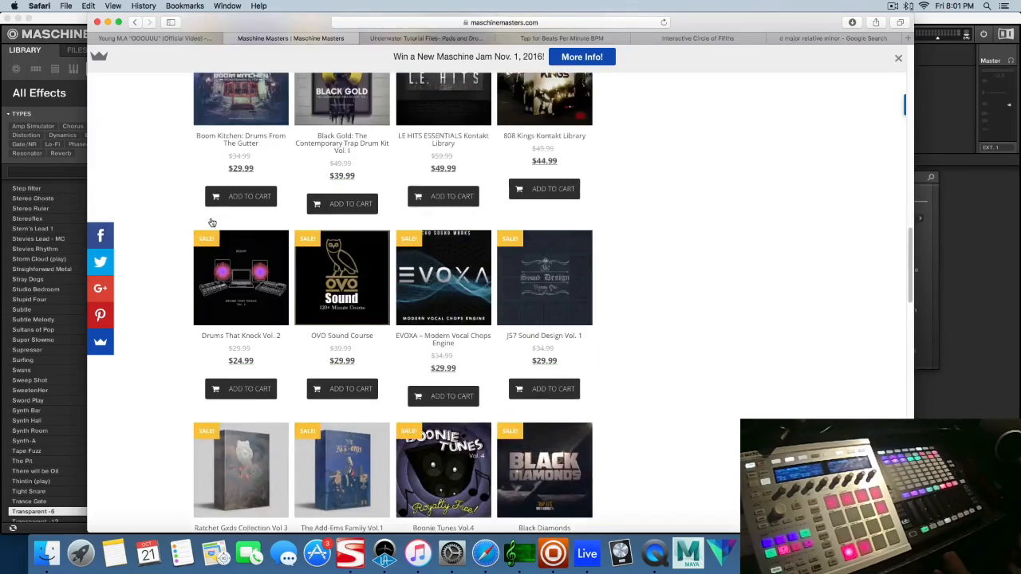
{"action": "scroll", "coordinate": [212, 223], "scroll_direction": "up", "scroll_amount": 5}
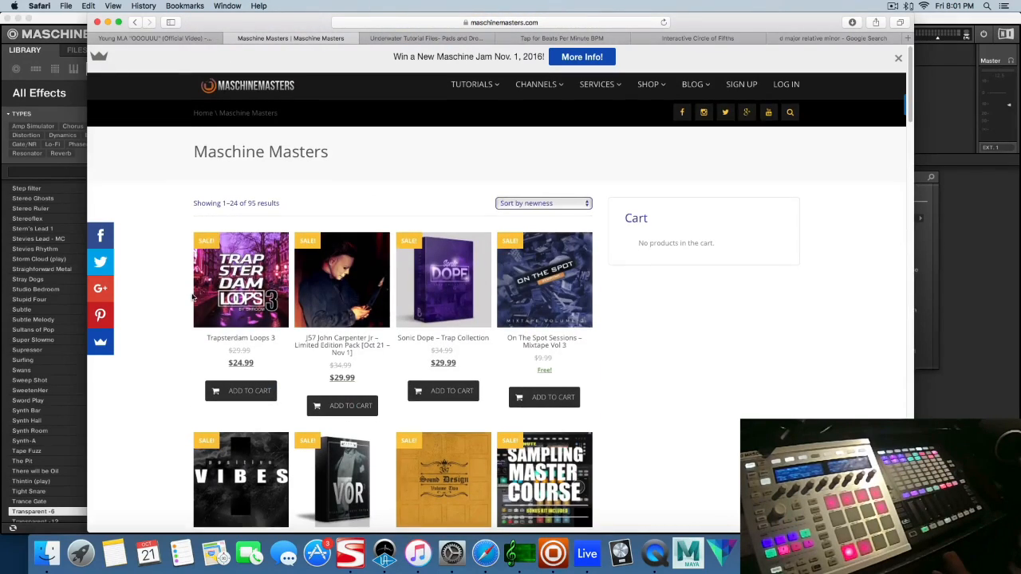
{"action": "scroll", "coordinate": [630, 295], "scroll_direction": "down", "scroll_amount": 15}
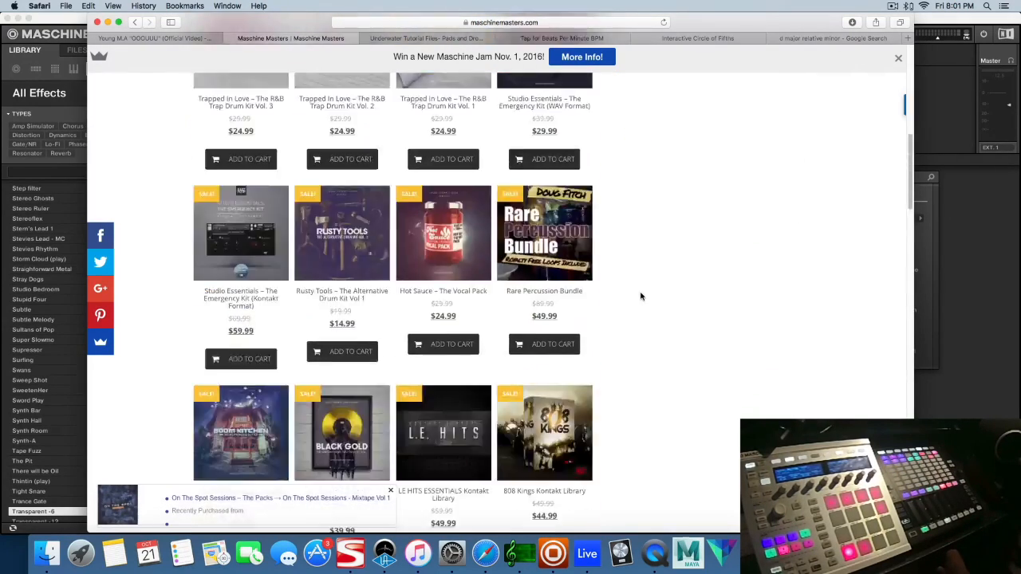
{"action": "scroll", "coordinate": [640, 296], "scroll_direction": "down", "scroll_amount": 3}
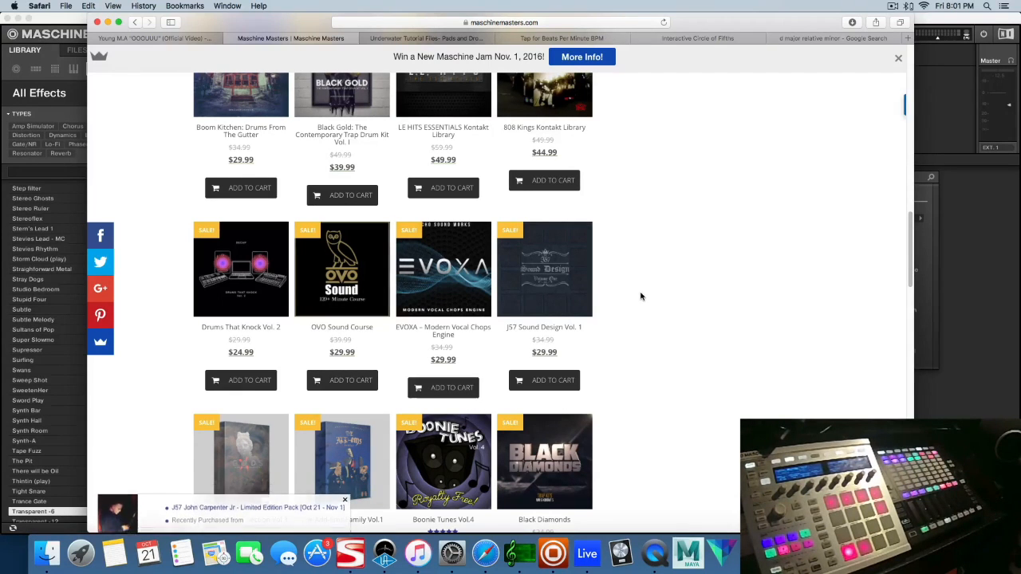
{"action": "left_click", "coordinate": [435, 38]}
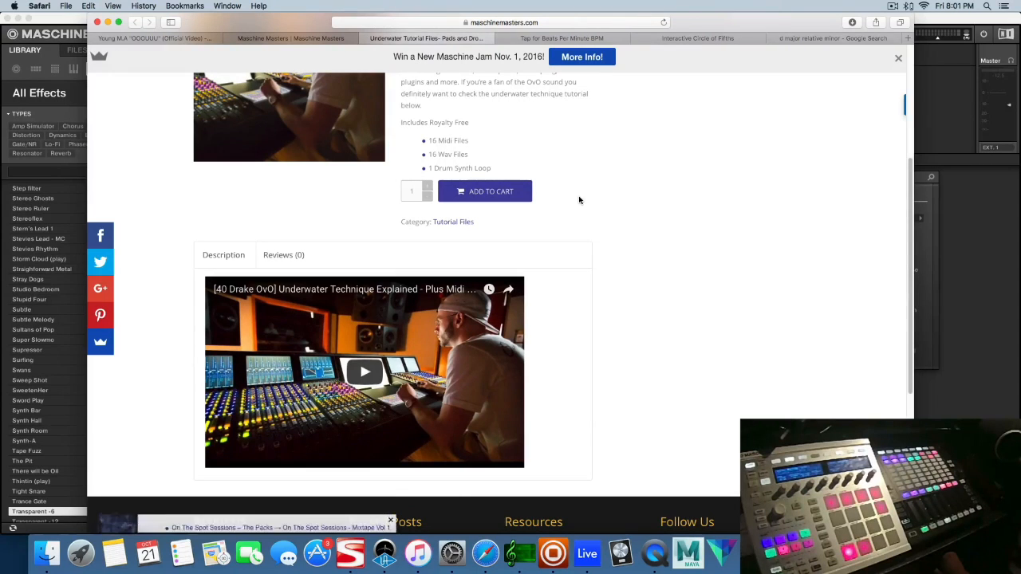
Switch to Maschine's arrangement view, loop the ALL DRUMS section from bar 13 to 17, and stop playback
{"action": "left_click", "coordinate": [554, 559]}
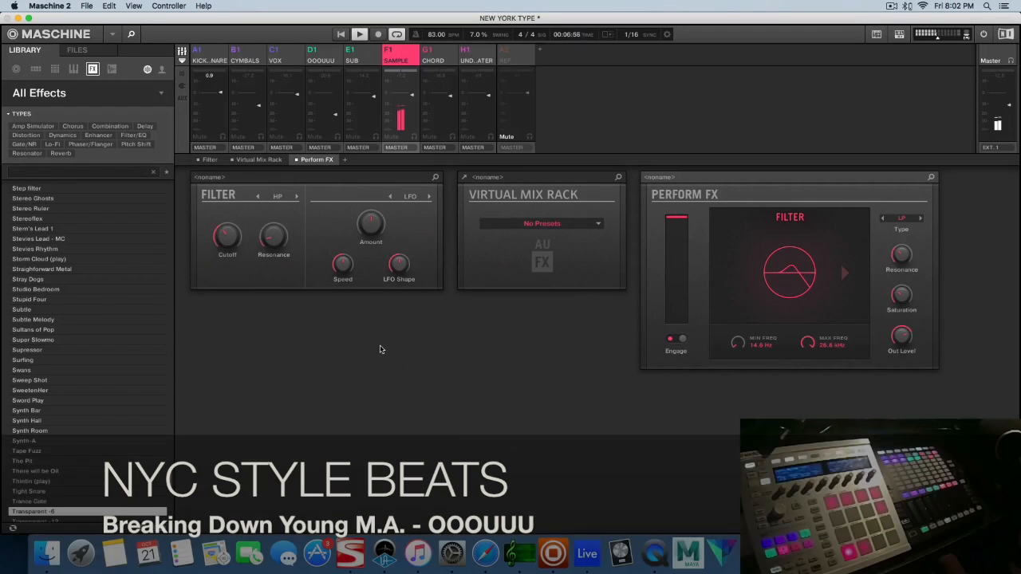
{"action": "left_click", "coordinate": [182, 52]}
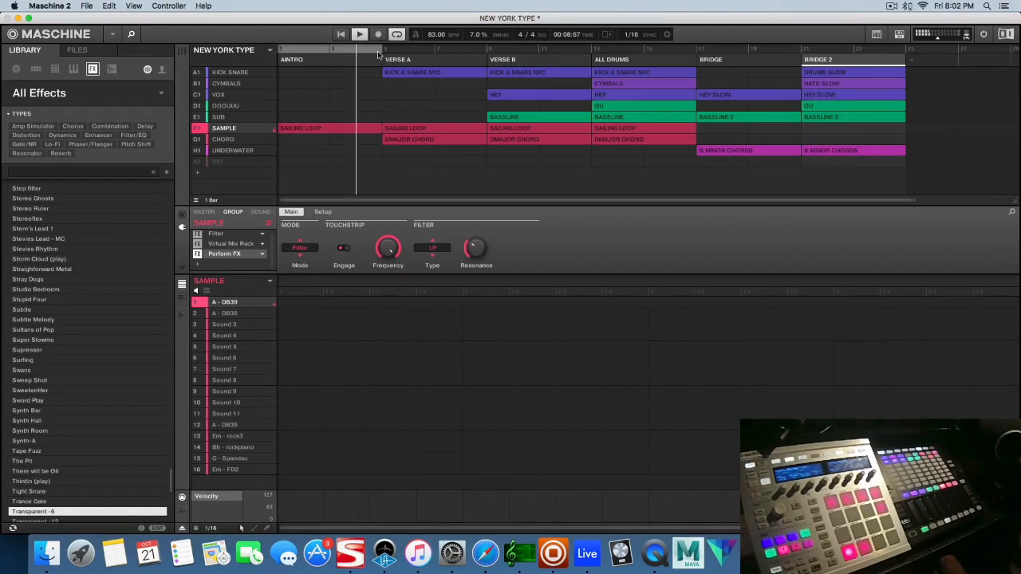
{"action": "left_click_drag", "start_coordinate": [383, 49], "coordinate": [692, 62]}
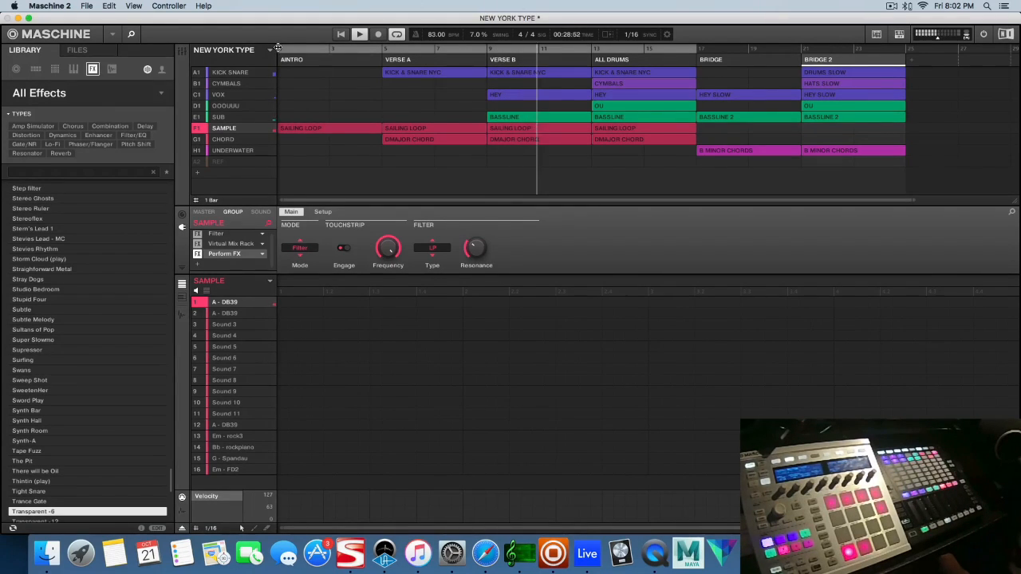
{"action": "left_click_drag", "start_coordinate": [398, 43], "coordinate": [584, 51]}
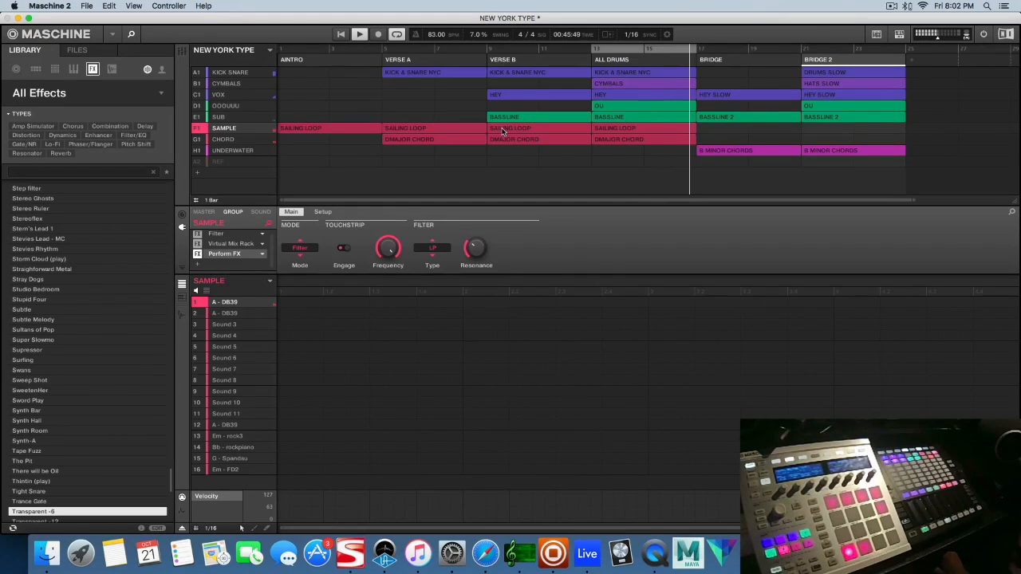
{"action": "key", "text": "space"}
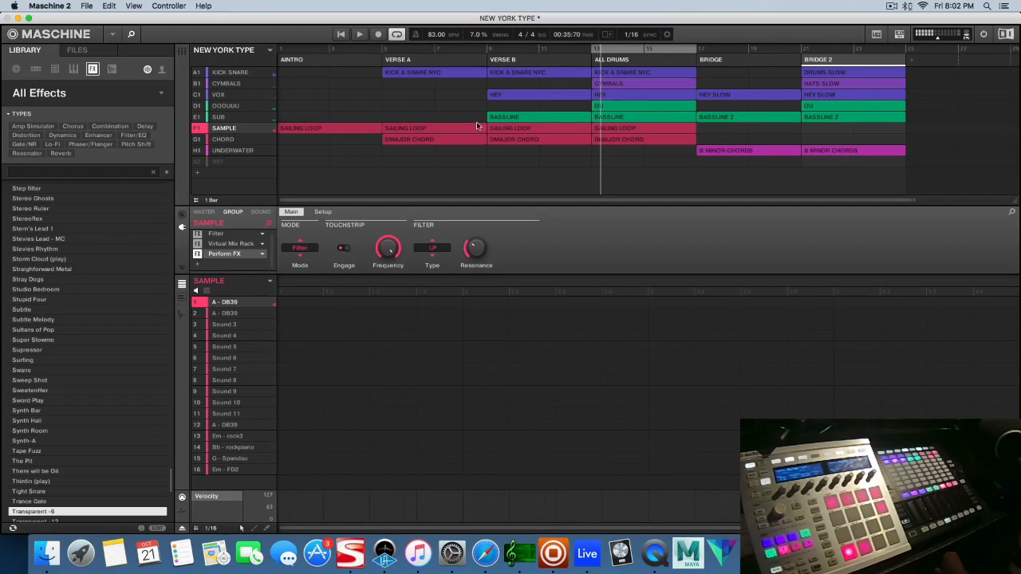
Inspect the KICK SNARE and SAMPLE groups, and check the detected key of 001 SAMPLE.wav in KeyFinder
{"action": "left_click", "coordinate": [237, 73]}
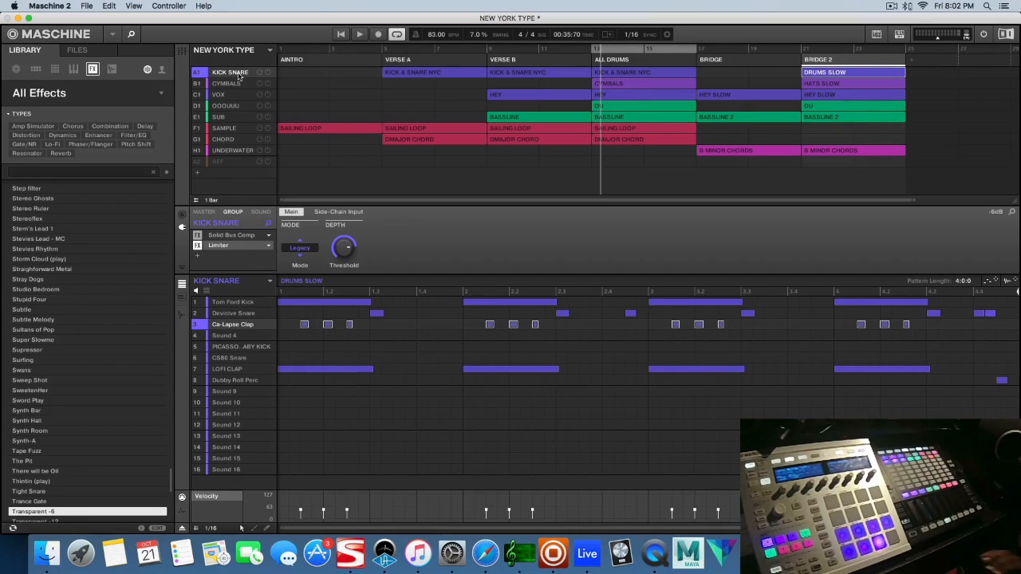
{"action": "left_click", "coordinate": [228, 129]}
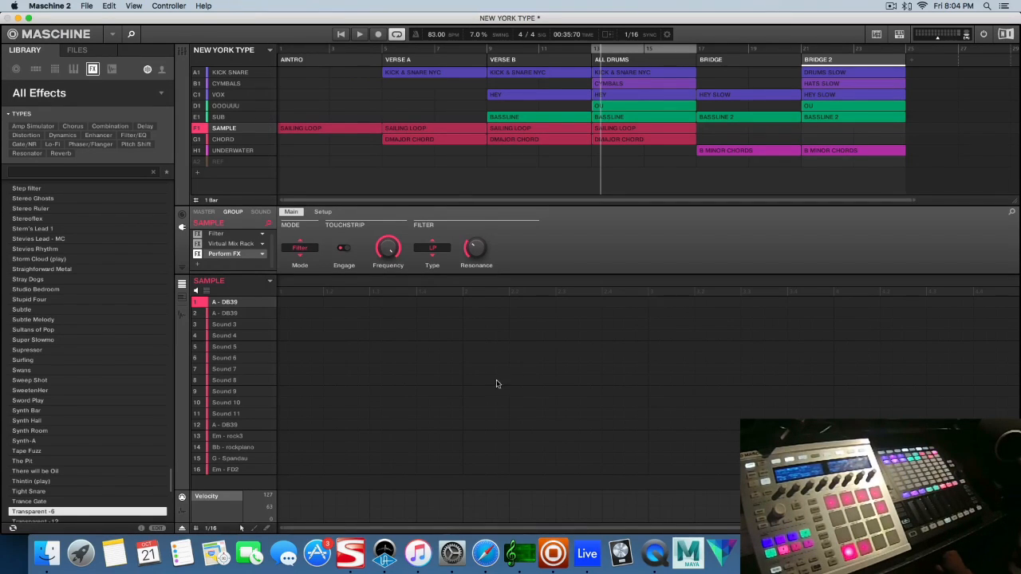
{"action": "left_click", "coordinate": [521, 554]}
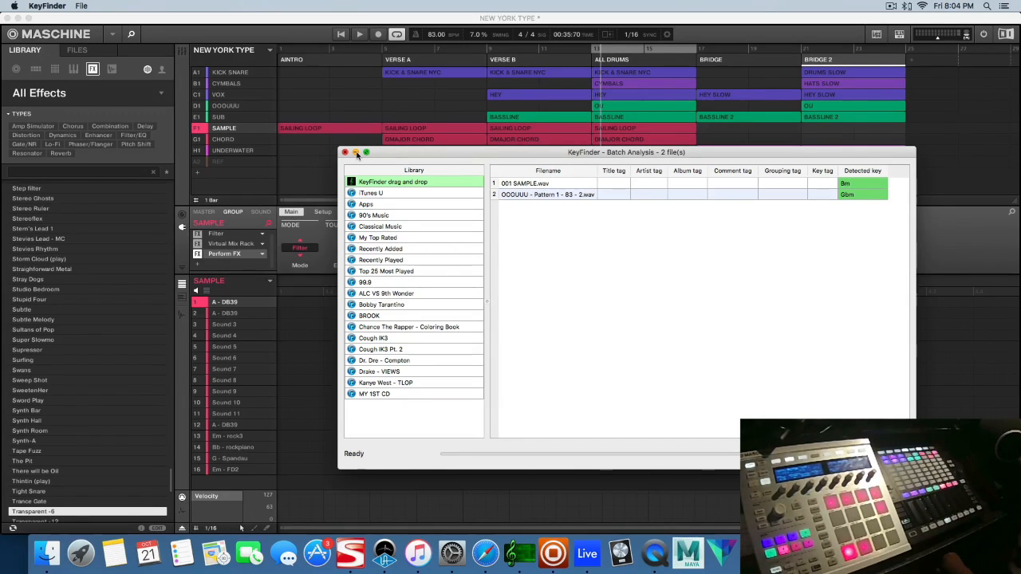
{"action": "left_click", "coordinate": [356, 152]}
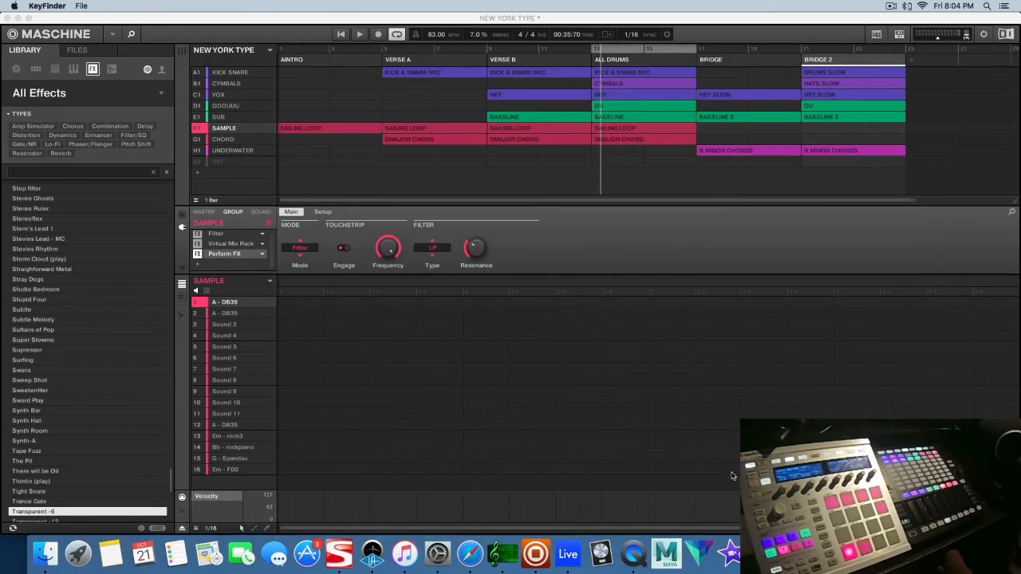
Switch to Ableton Live, audition the 001 SAMPLE clip and look at its options for converting to a MIDI track
{"action": "left_click", "coordinate": [568, 555]}
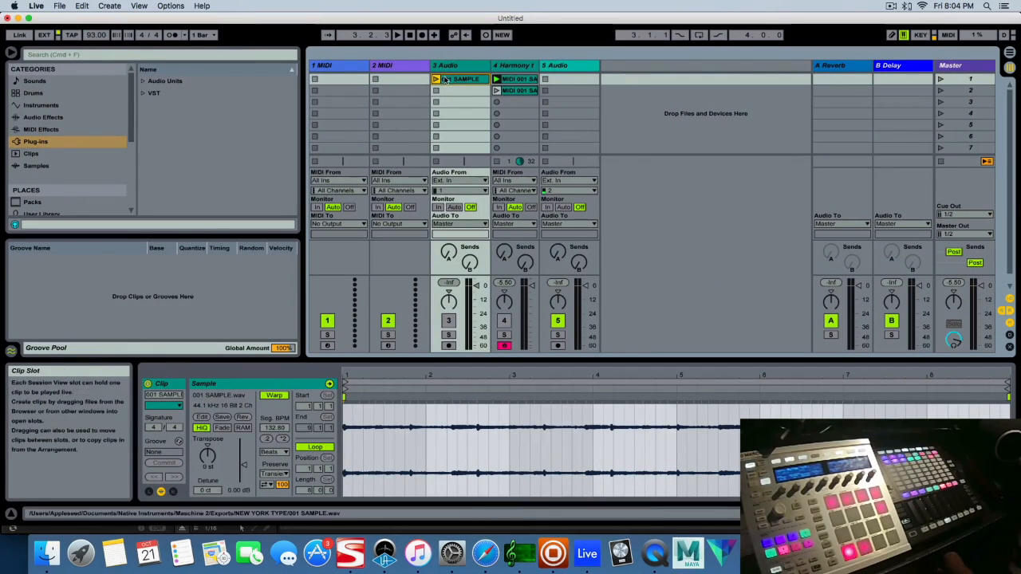
{"action": "left_click", "coordinate": [437, 79]}
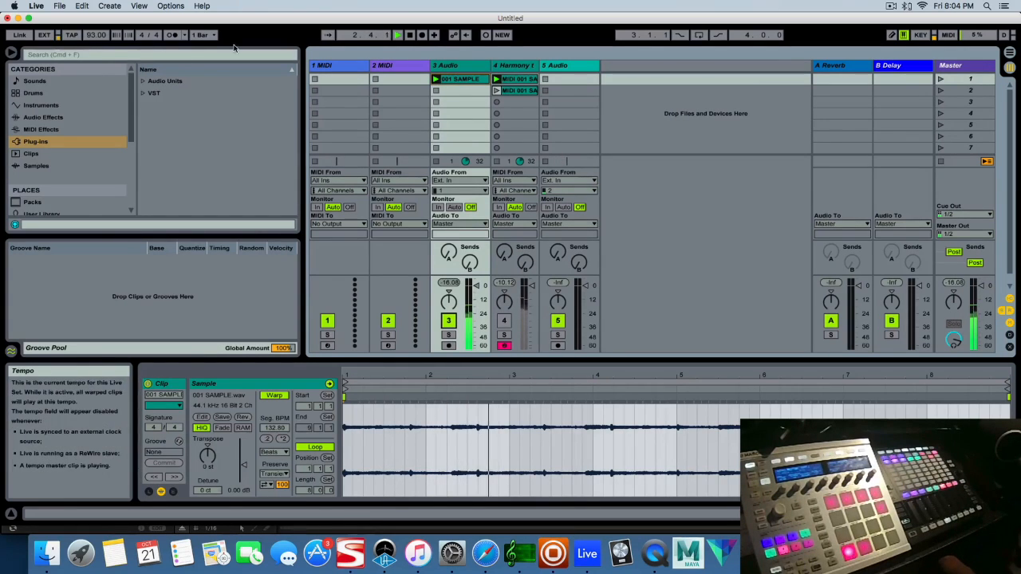
{"action": "left_click", "coordinate": [409, 34]}
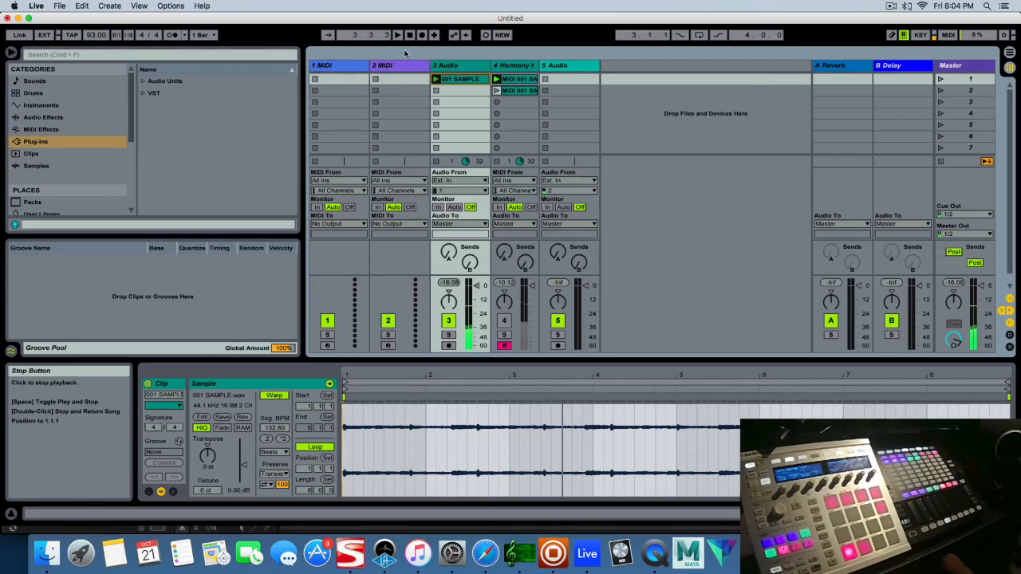
{"action": "right_click", "coordinate": [456, 83]}
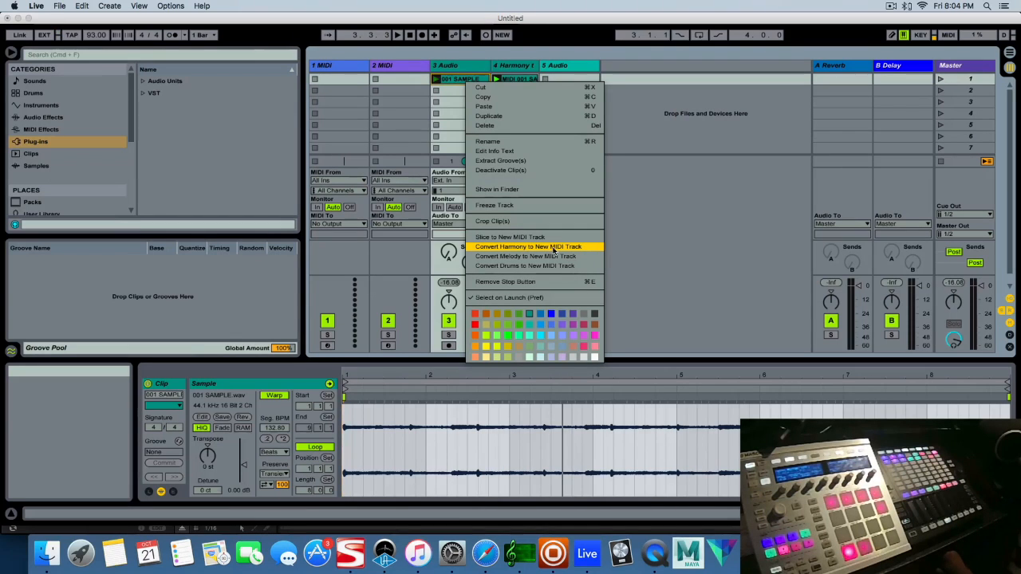
{"action": "left_click", "coordinate": [614, 59]}
Examine the two MIDI clips on the Harmony track, comparing folded and unfolded notes of the second in an enlarged note editor
{"action": "left_click", "coordinate": [514, 80]}
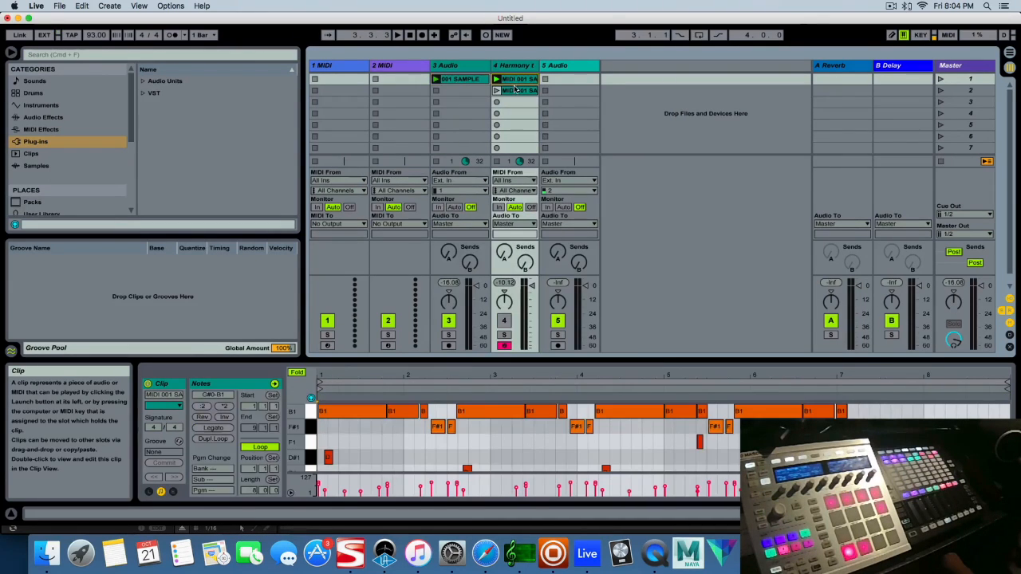
{"action": "left_click", "coordinate": [517, 90]}
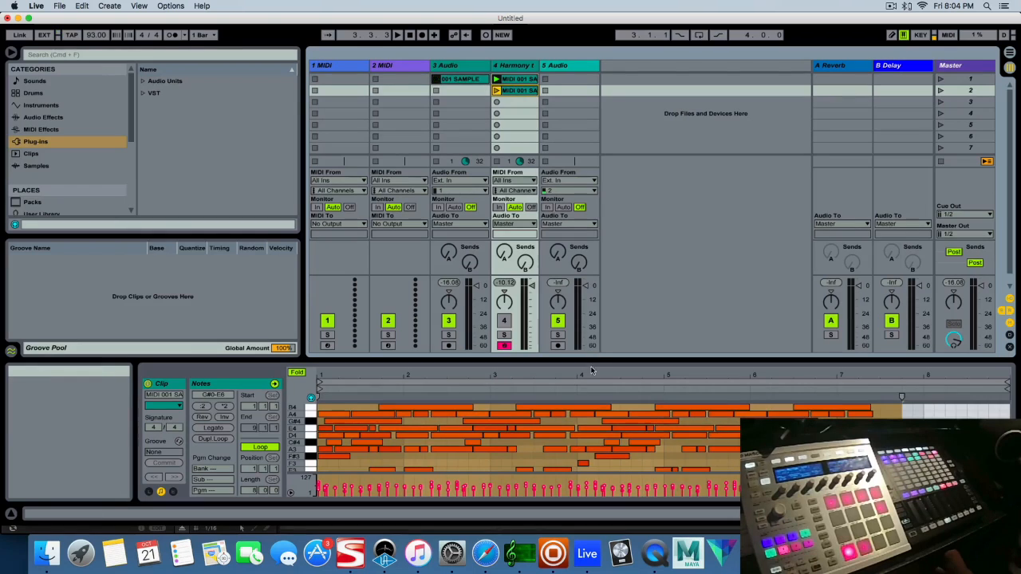
{"action": "left_click_drag", "start_coordinate": [589, 360], "coordinate": [589, 144]}
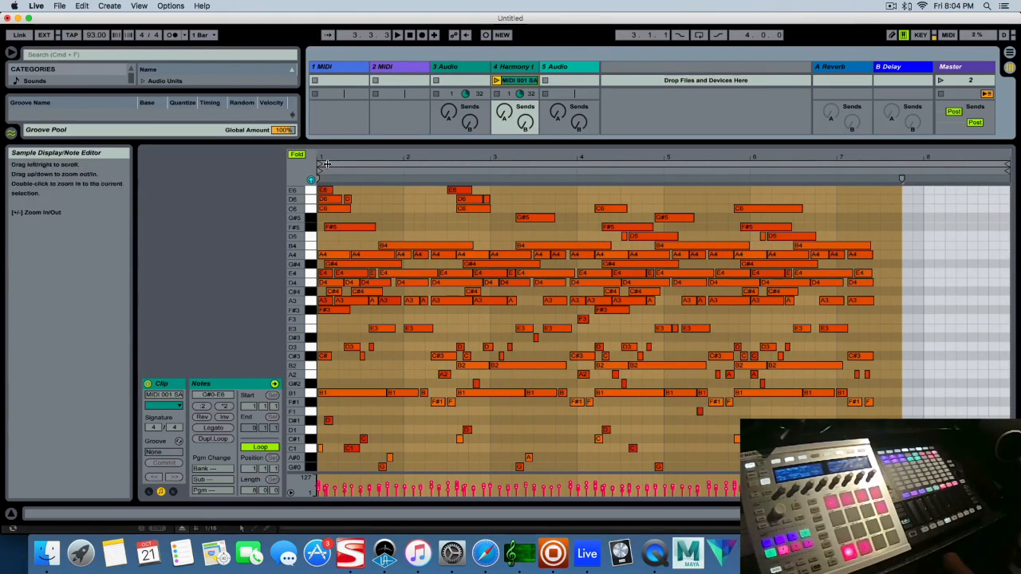
{"action": "left_click", "coordinate": [295, 155]}
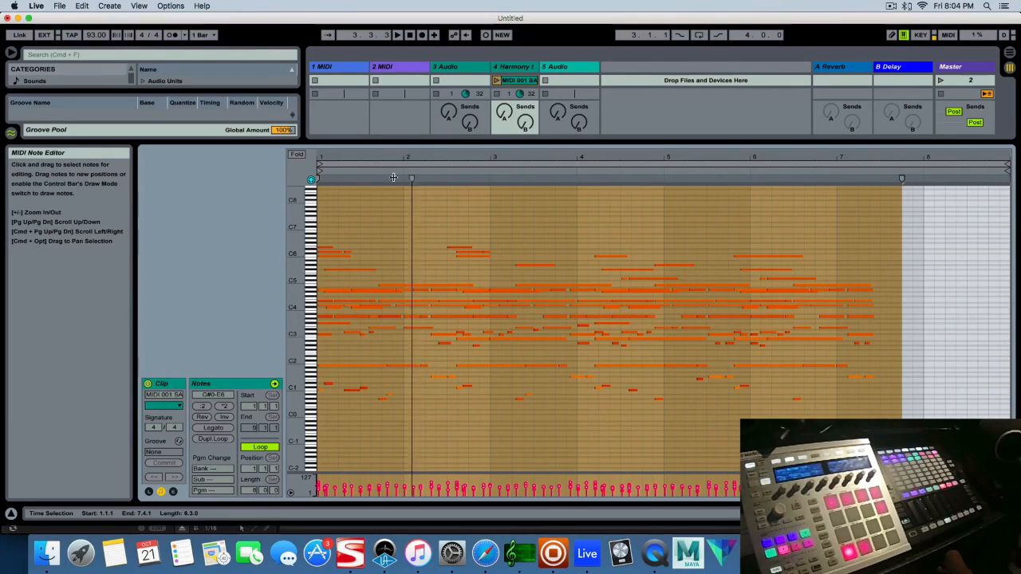
{"action": "left_click", "coordinate": [297, 154]}
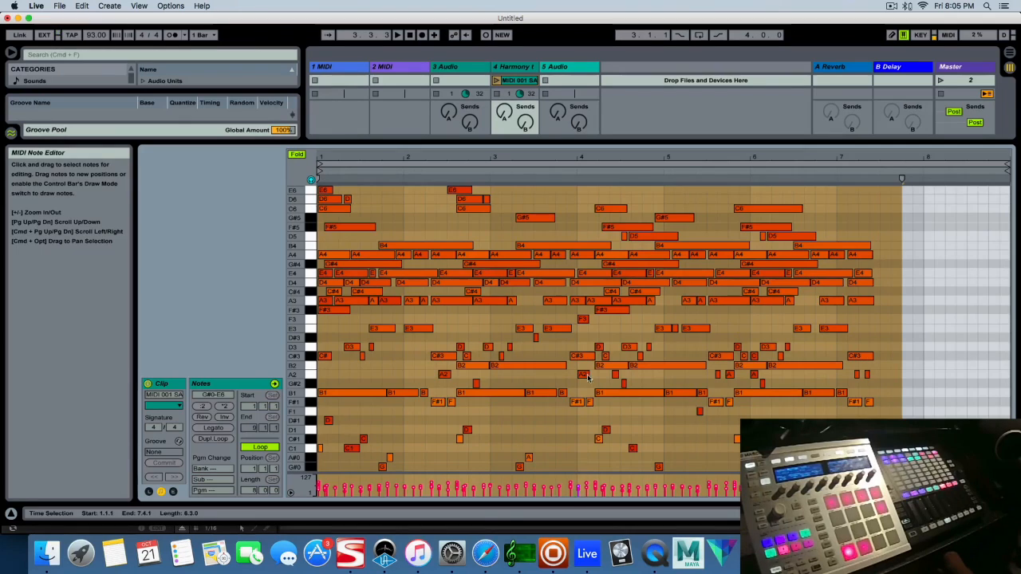
Switch to Safari and set the Interactive Circle of Fifths to tonic B in N. Minor / Aeolian mode
{"action": "left_click", "coordinate": [488, 552]}
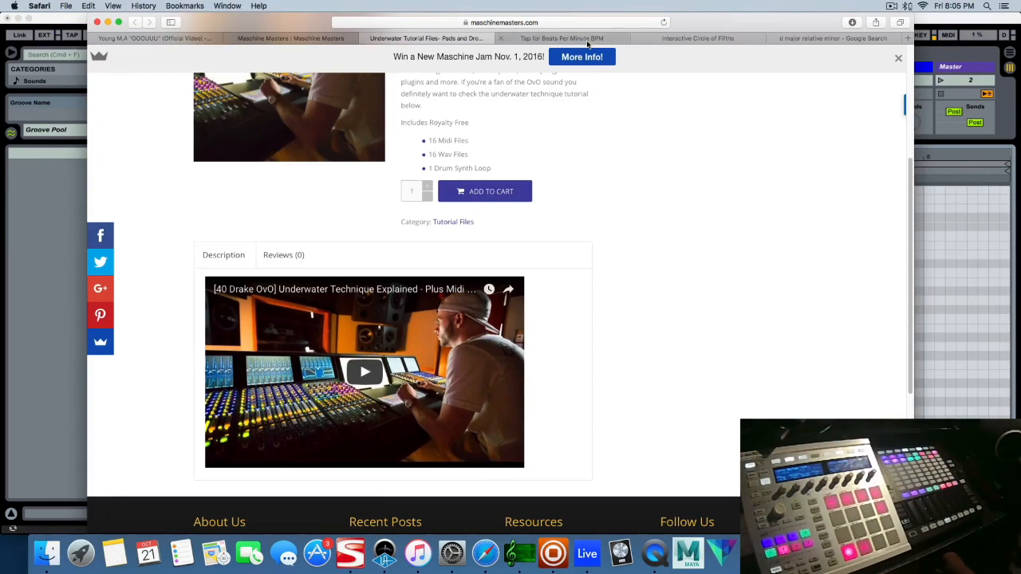
{"action": "left_click", "coordinate": [588, 39]}
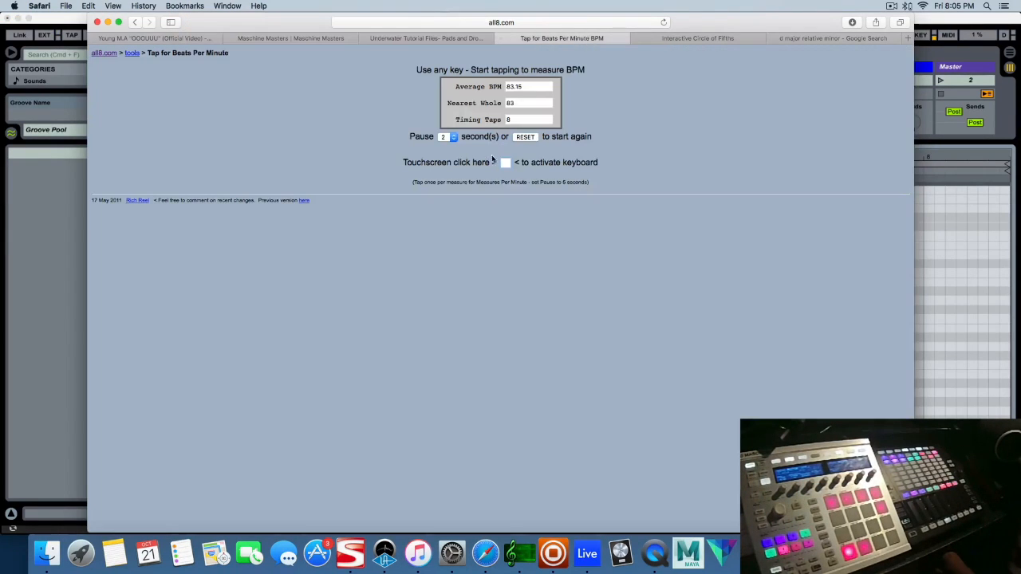
{"action": "left_click", "coordinate": [684, 37]}
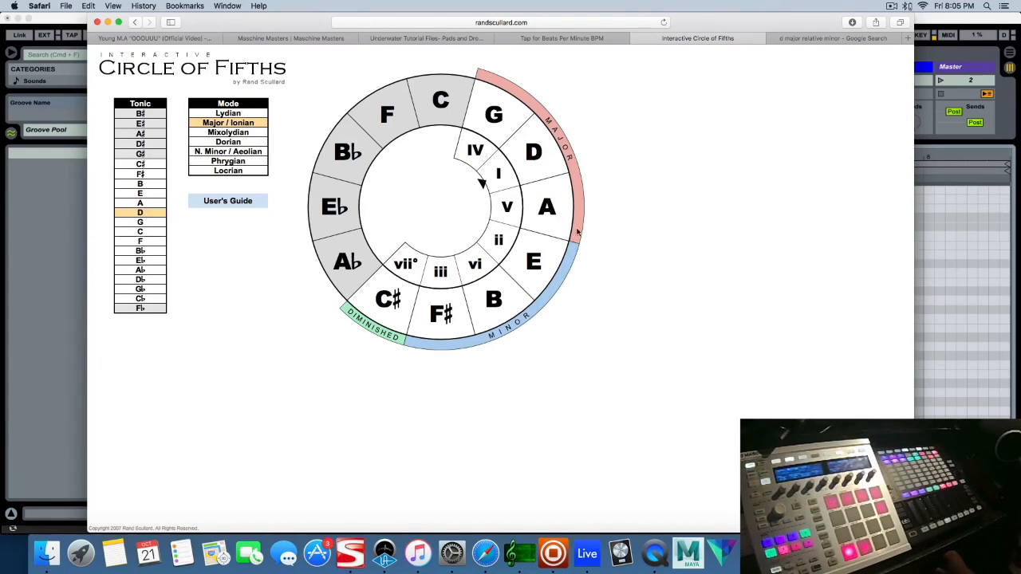
{"action": "left_click", "coordinate": [148, 184]}
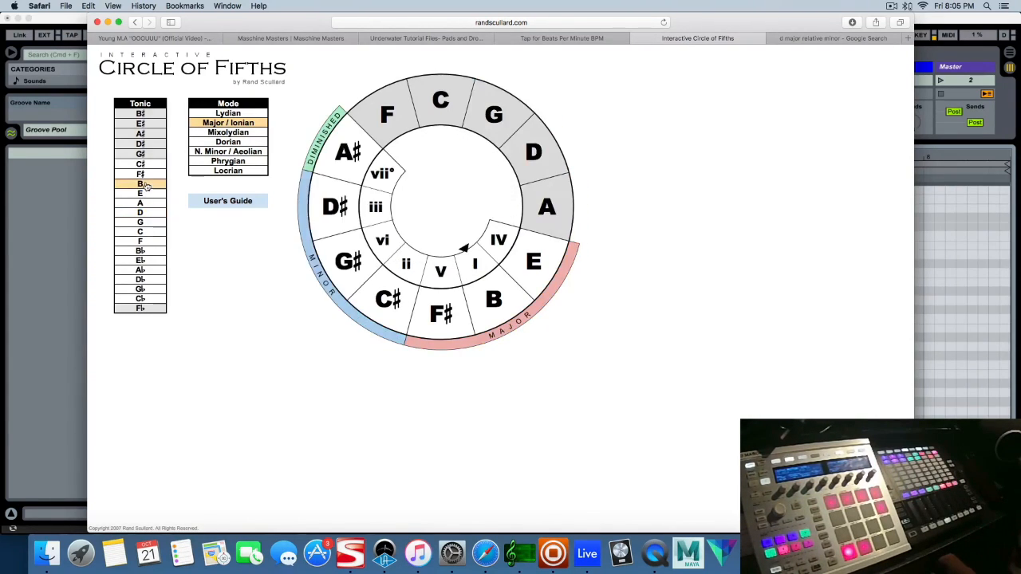
{"action": "left_click", "coordinate": [239, 150]}
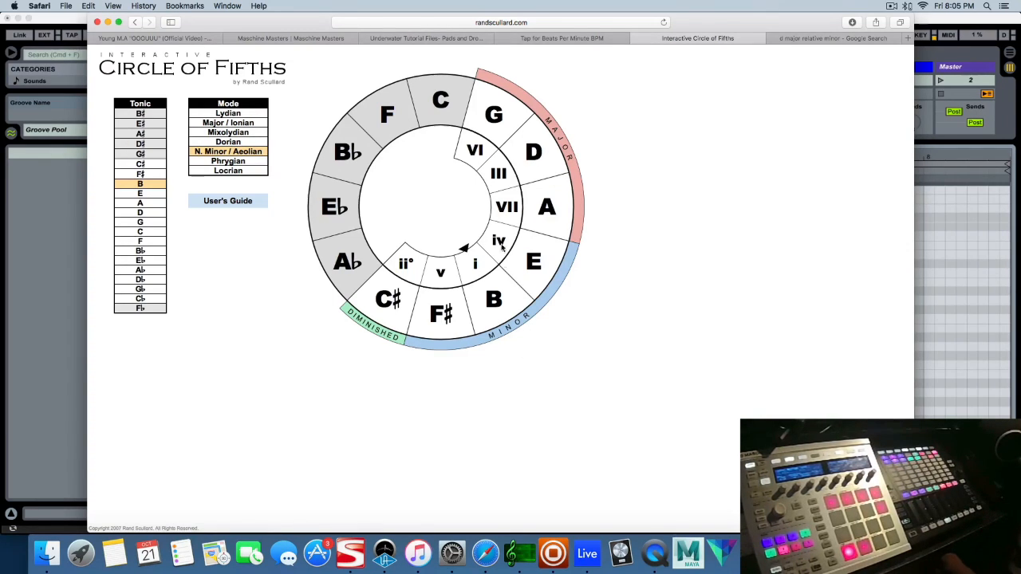
Switch back to Maschine and open the KICK & SNARE NYC pattern in the ALL DRUMS section
{"action": "left_click", "coordinate": [560, 563]}
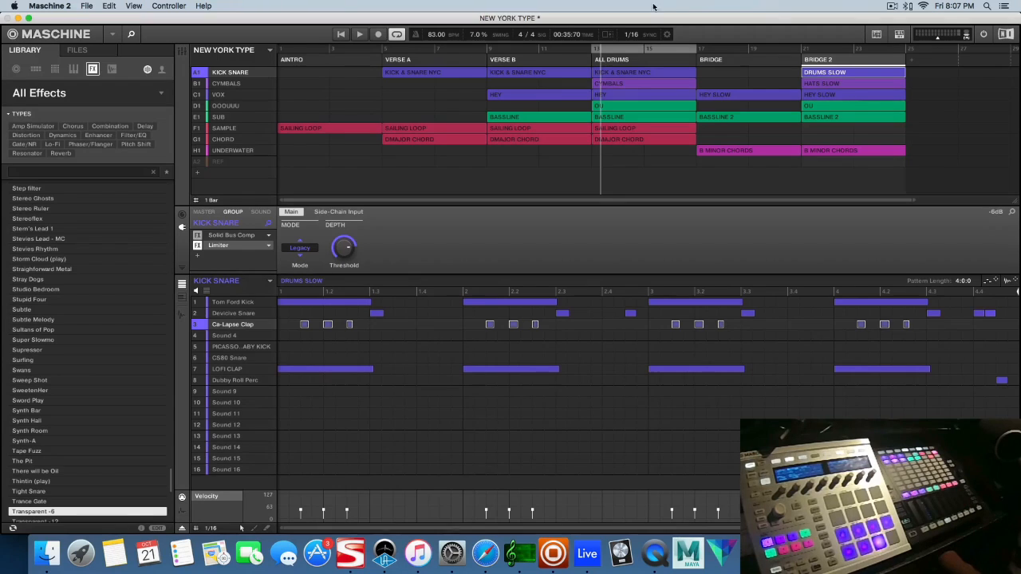
{"action": "left_click", "coordinate": [633, 74]}
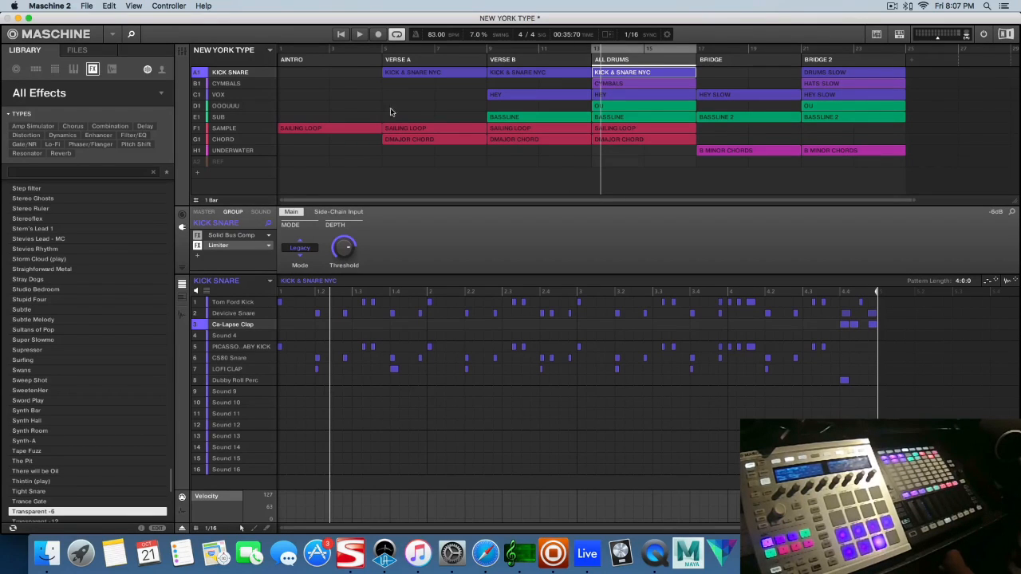
Solo the KICK SNARE group and play the ALL DRUMS section, bringing in the CYMBALS group before stopping playback
{"action": "right_click", "coordinate": [200, 71]}
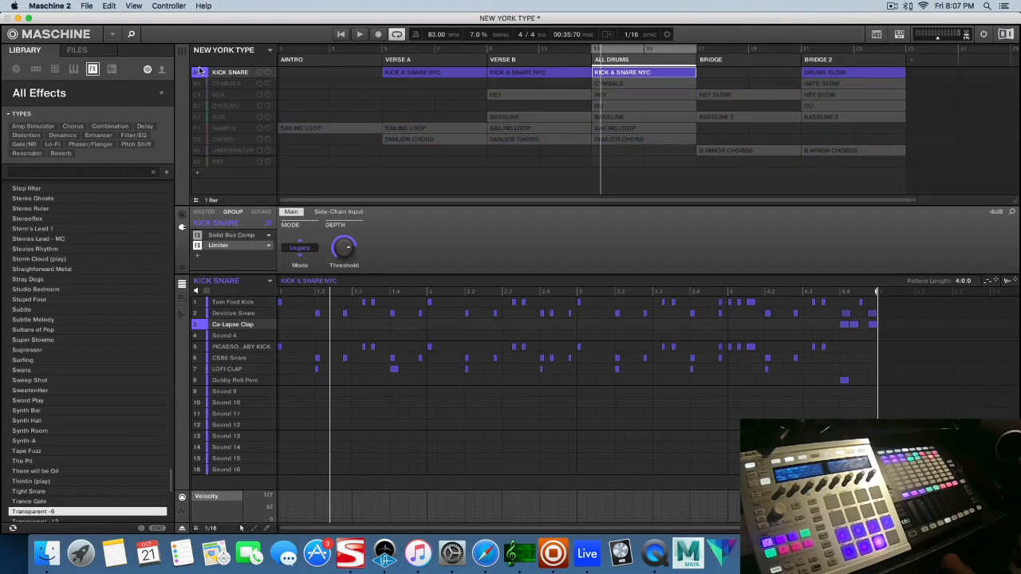
{"action": "key", "text": "space"}
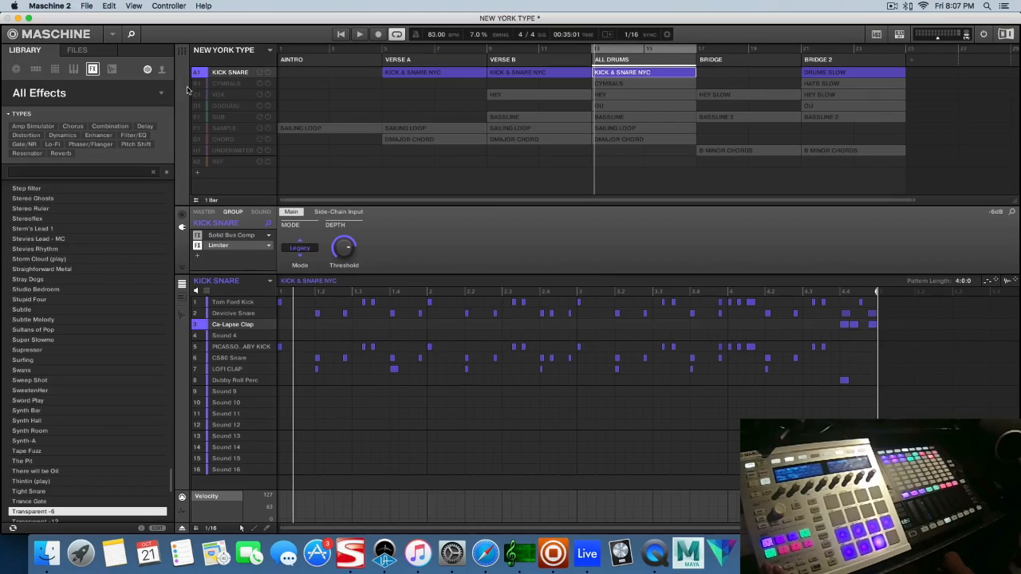
{"action": "left_click", "coordinate": [234, 85]}
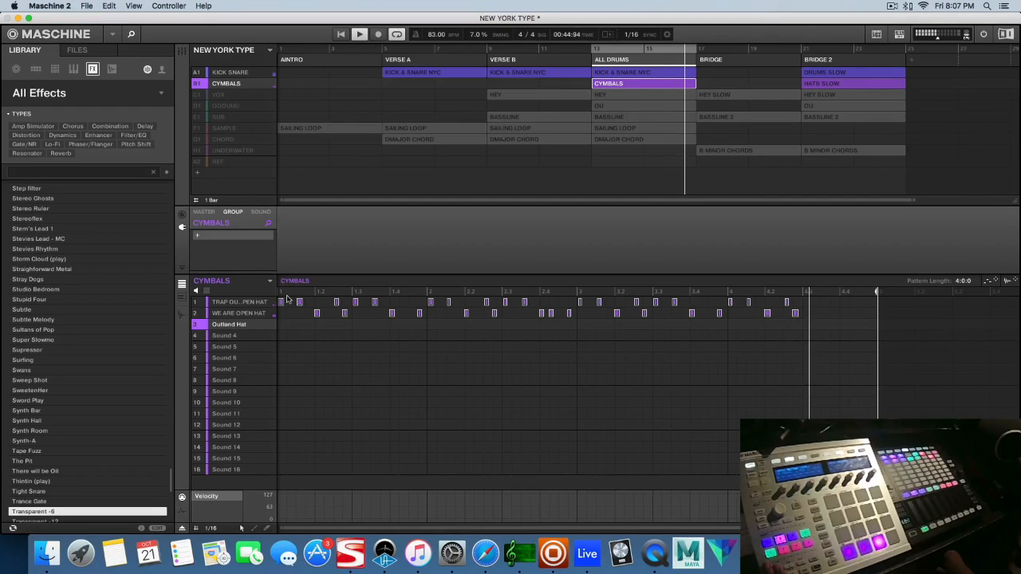
{"action": "key", "text": "space"}
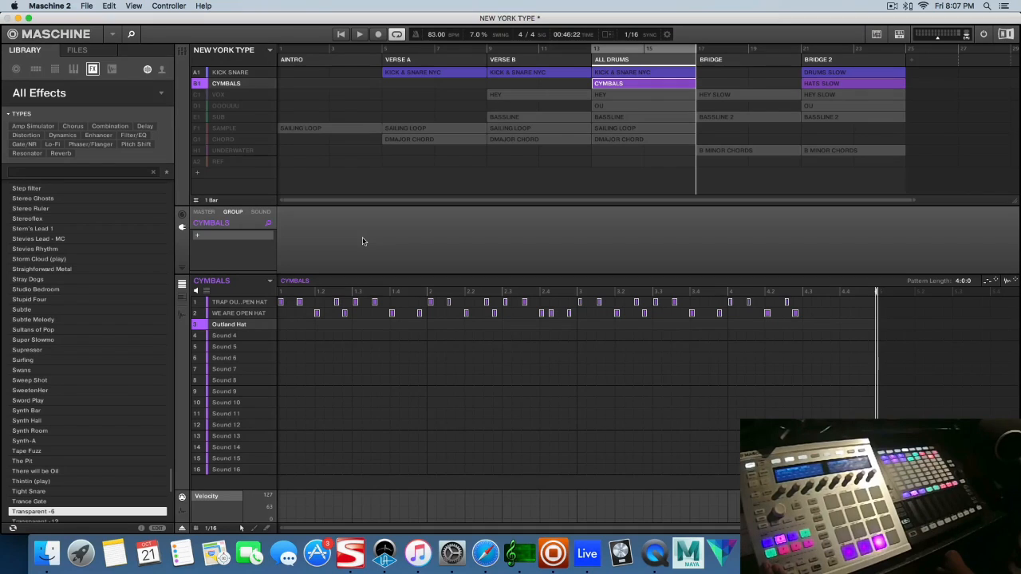
Bring in the VOX group, open the MGSS 05 Vox sound's Beat Delay settings and play the HEY pattern with the drums
{"action": "left_click", "coordinate": [219, 96]}
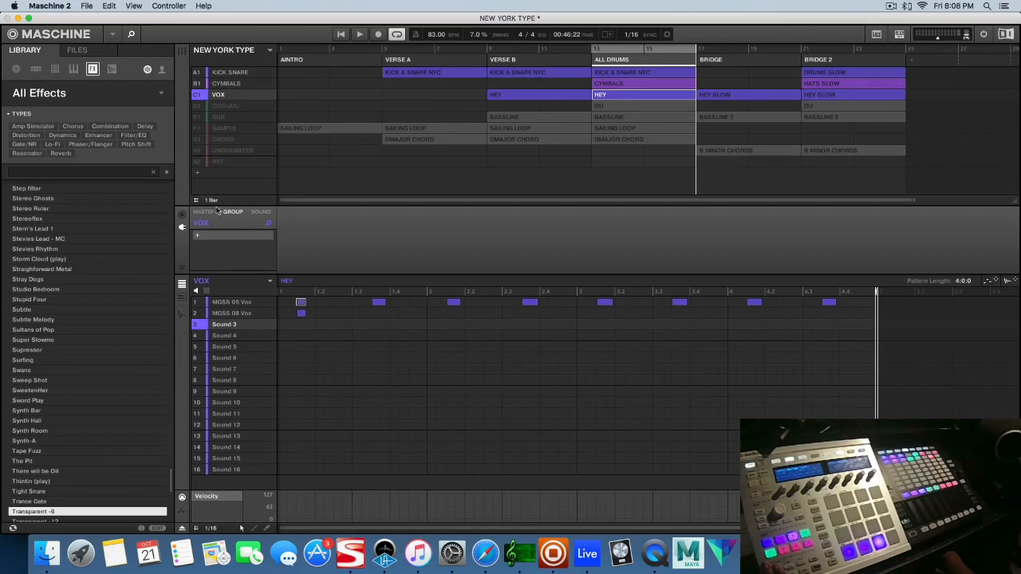
{"action": "left_click", "coordinate": [243, 303]}
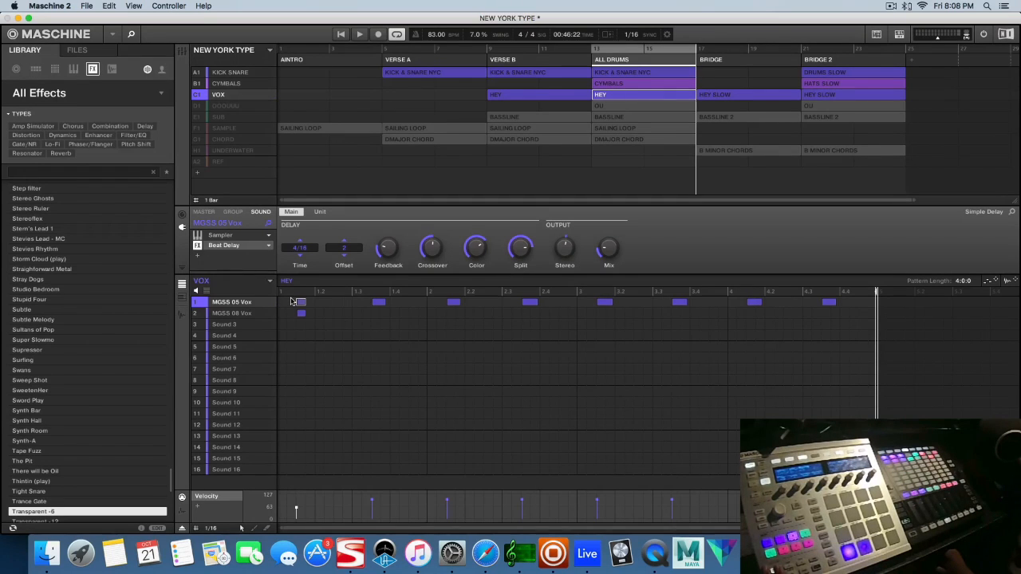
{"action": "key", "text": "space"}
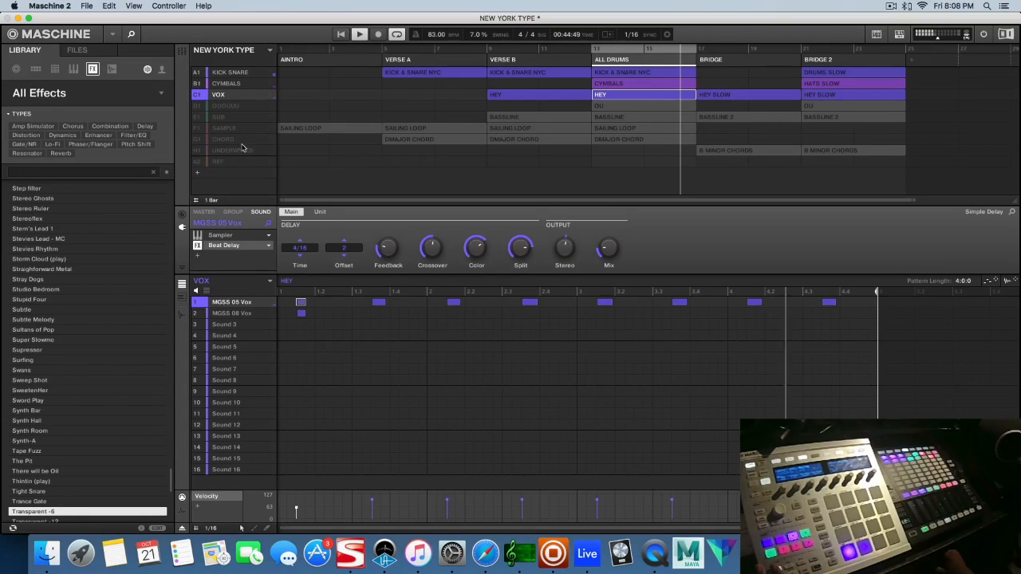
Unmute the OOOUUU group, play it with the drums and inspect the Nectar Elements plug-in on its vocal sound
{"action": "left_click", "coordinate": [228, 107]}
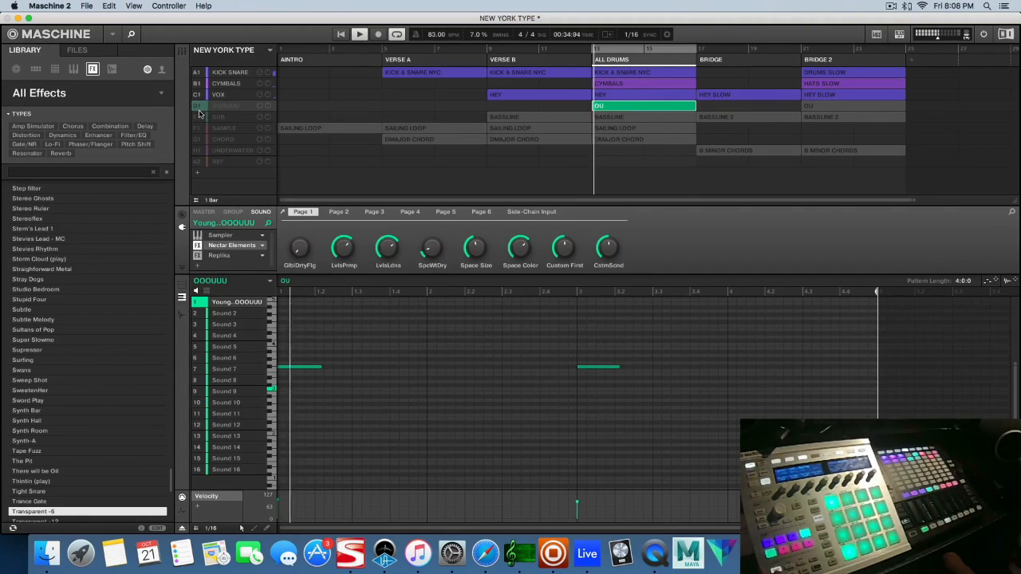
{"action": "left_click", "coordinate": [198, 107]}
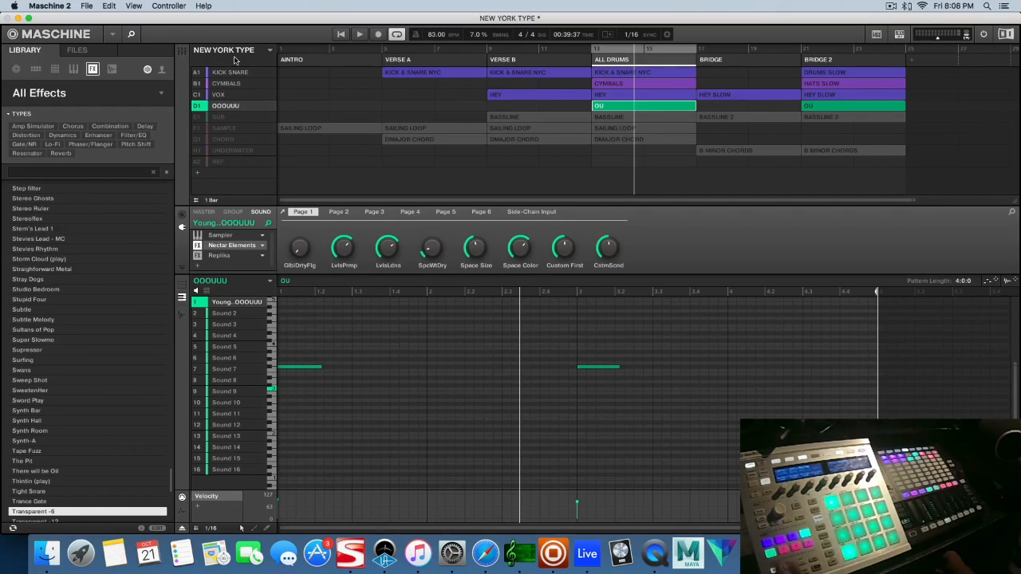
{"action": "key", "text": "space"}
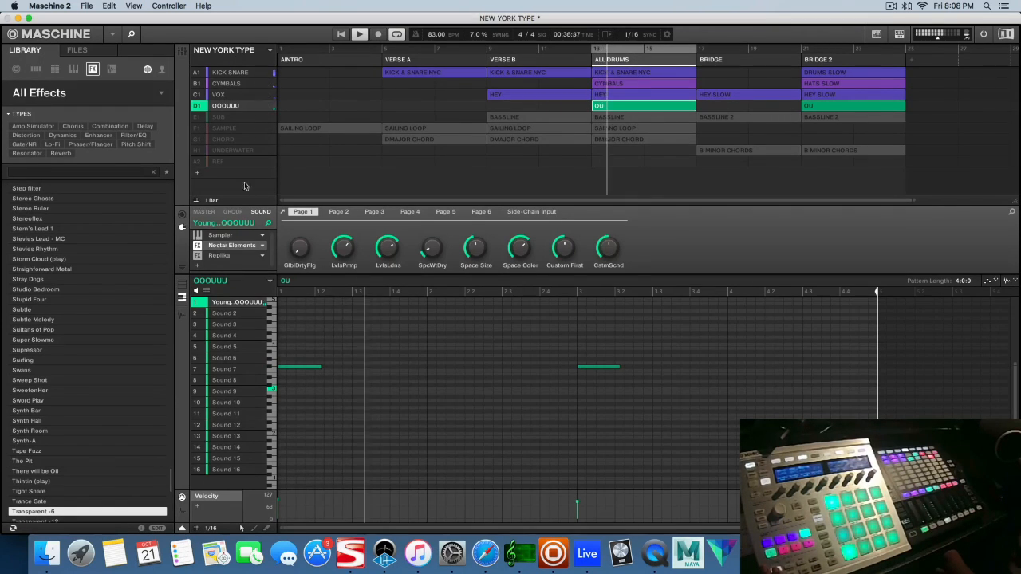
{"action": "left_click", "coordinate": [283, 213]}
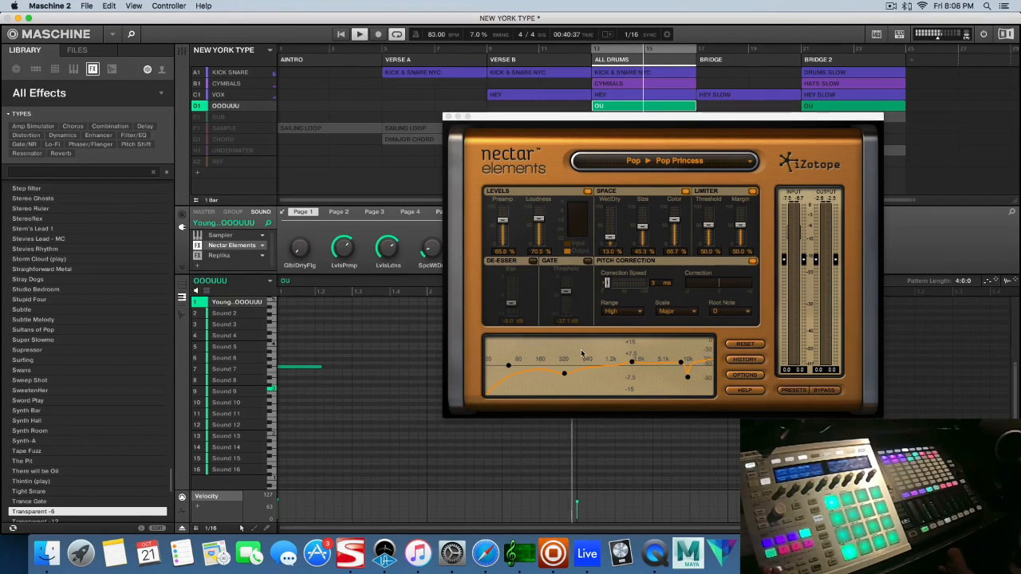
{"action": "left_click", "coordinate": [449, 118]}
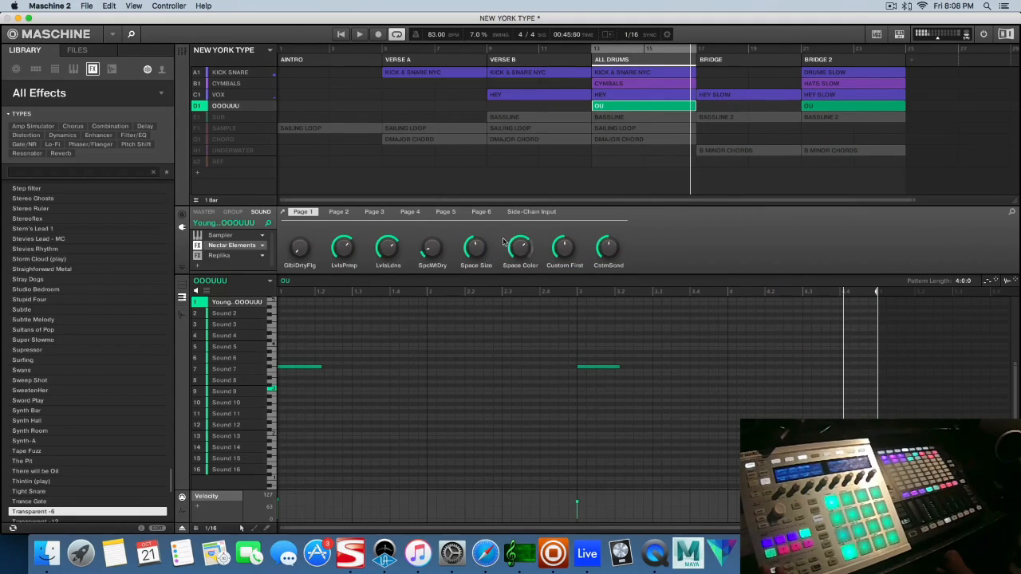
Unmute the SUB group and play its BASSLINE pattern together with the drums and vocals
{"action": "left_click", "coordinate": [213, 118]}
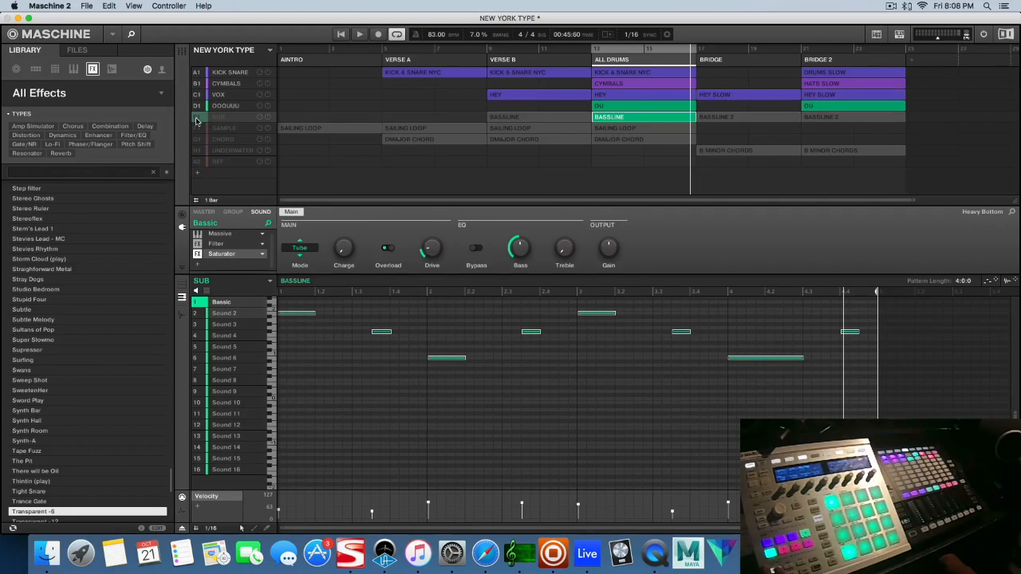
{"action": "left_click", "coordinate": [196, 120]}
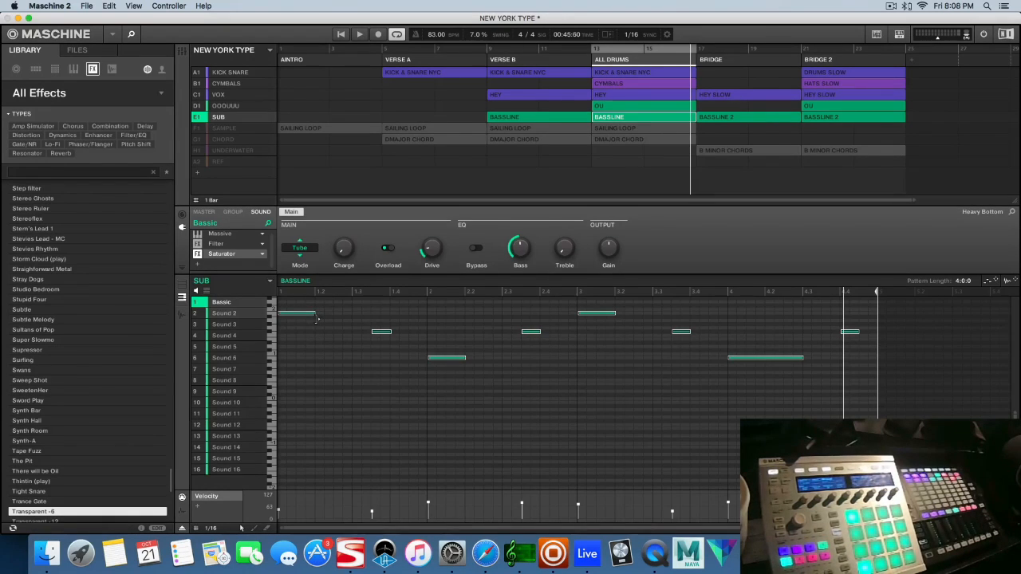
{"action": "key", "text": "space"}
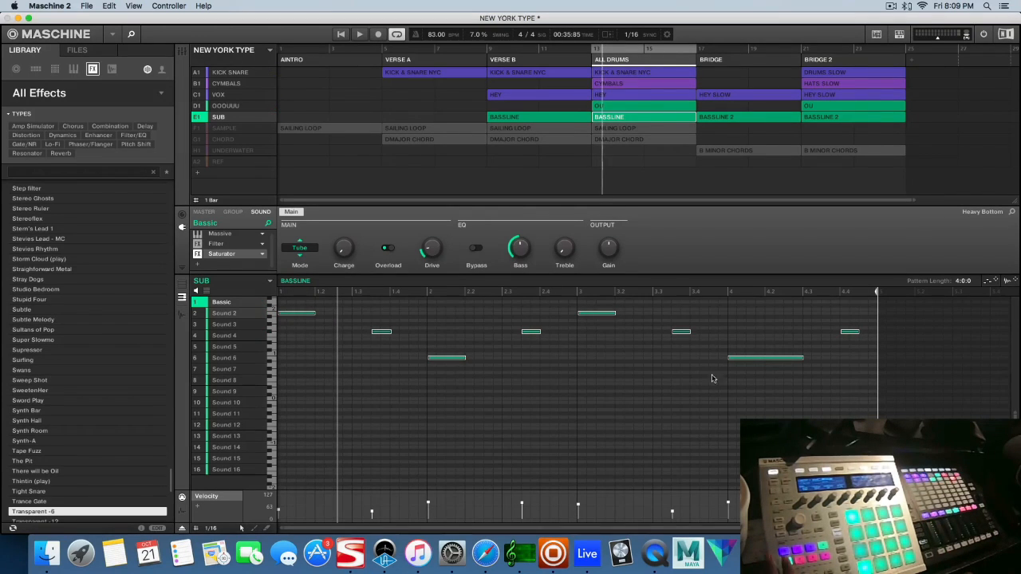
Inspect the CHORD group's LE - SYNTH DOWN and CHORD DUB sounds, then unmute the group and play the DMAJOR CHORD pattern
{"action": "left_click", "coordinate": [231, 143]}
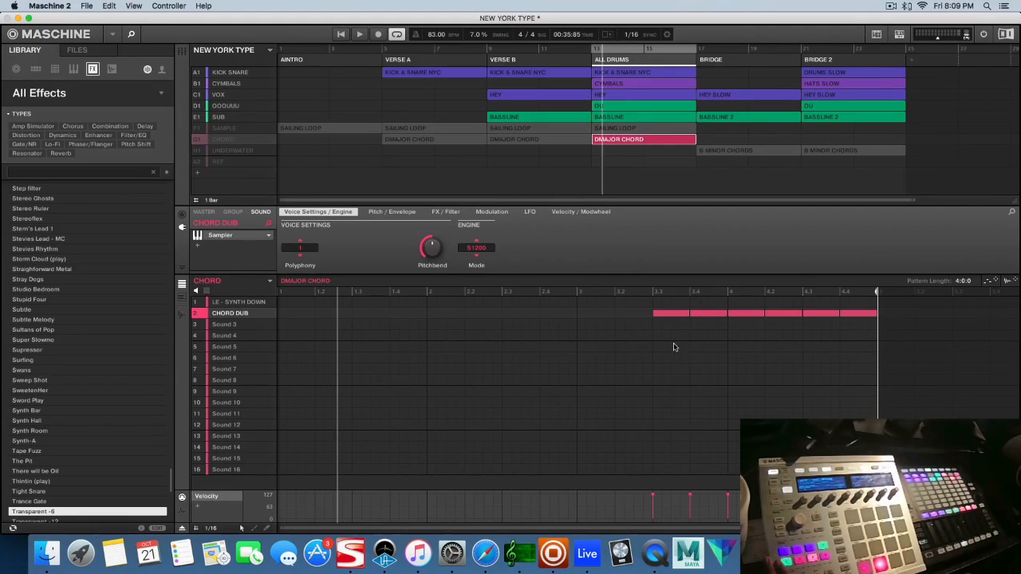
{"action": "left_click", "coordinate": [237, 303]}
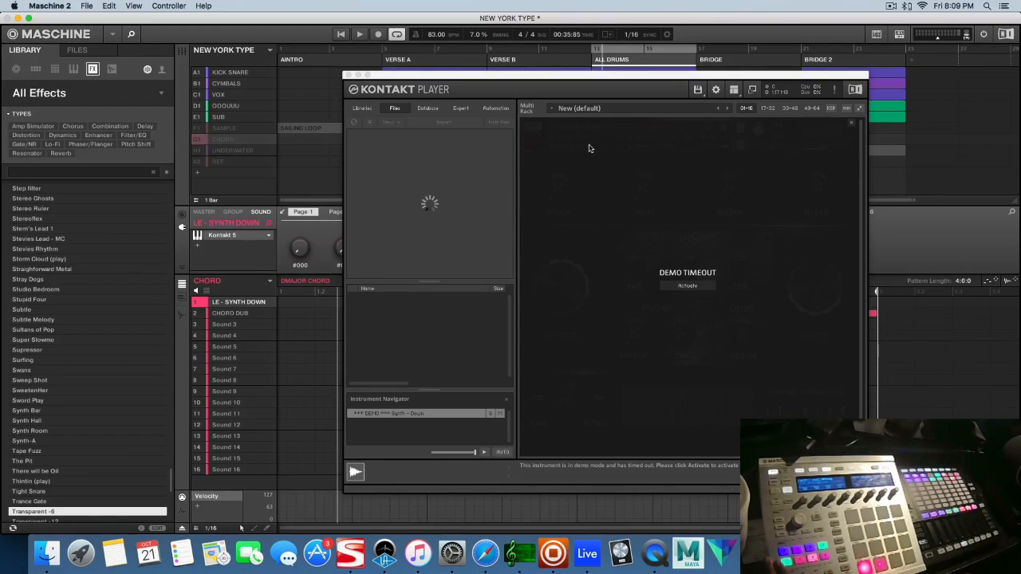
{"action": "left_click", "coordinate": [348, 76]}
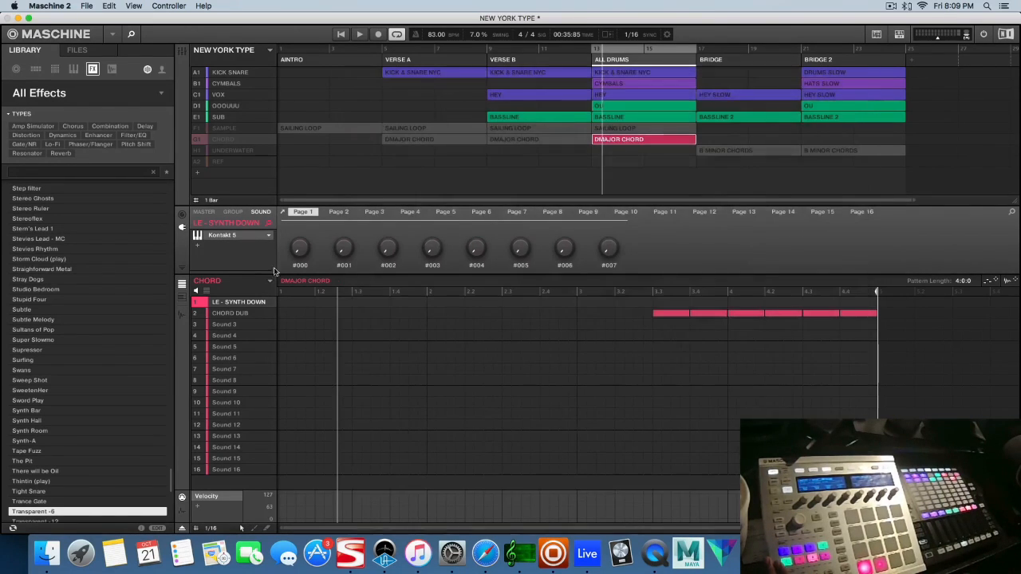
{"action": "left_click", "coordinate": [240, 315]}
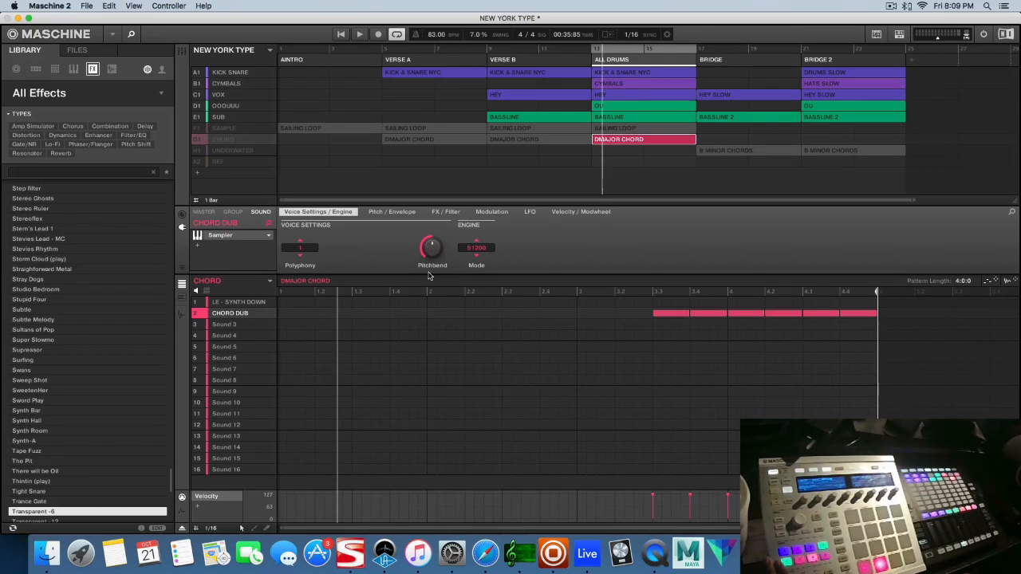
{"action": "key", "text": "space"}
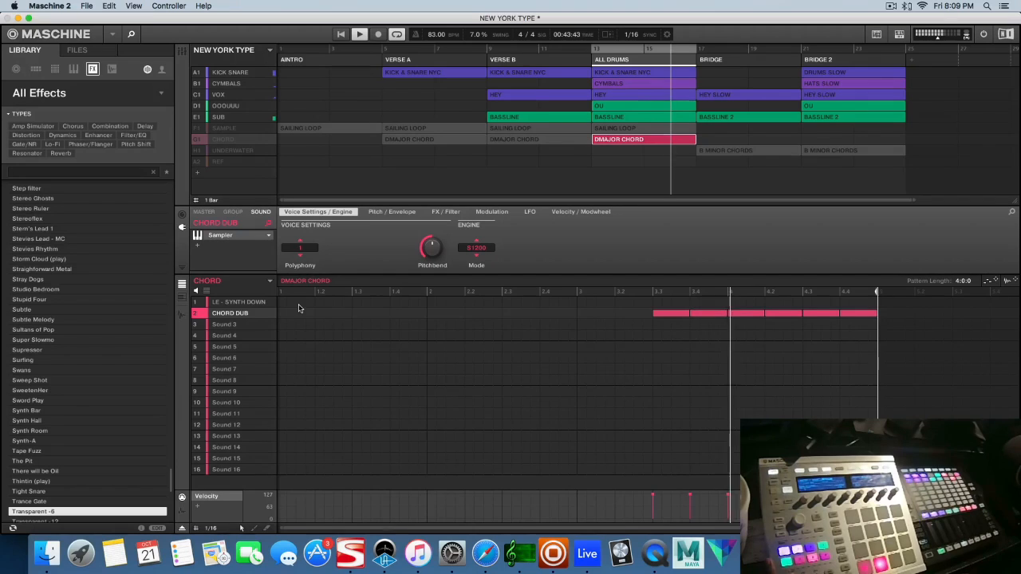
{"action": "left_click", "coordinate": [197, 141]}
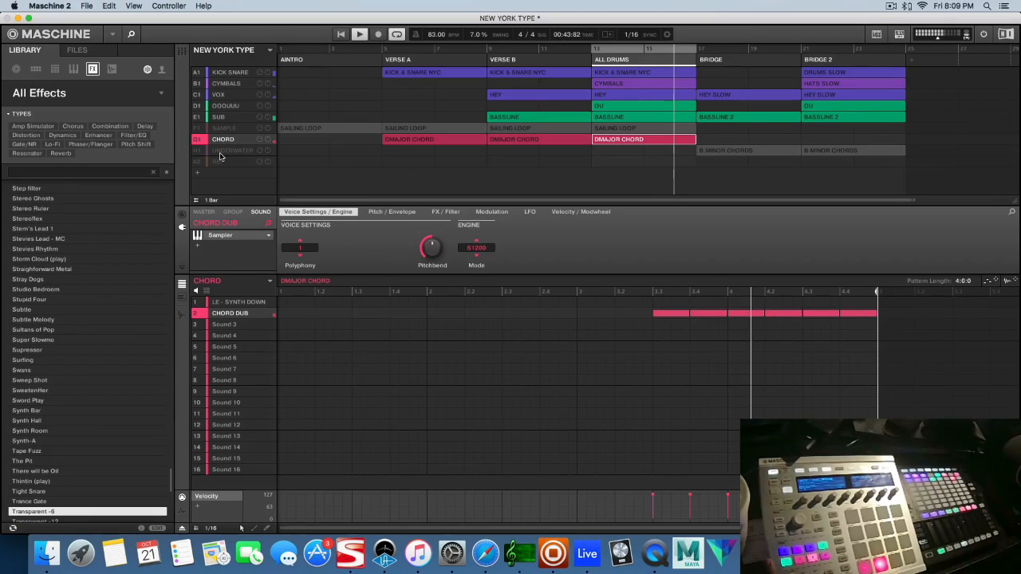
{"action": "key", "text": "space"}
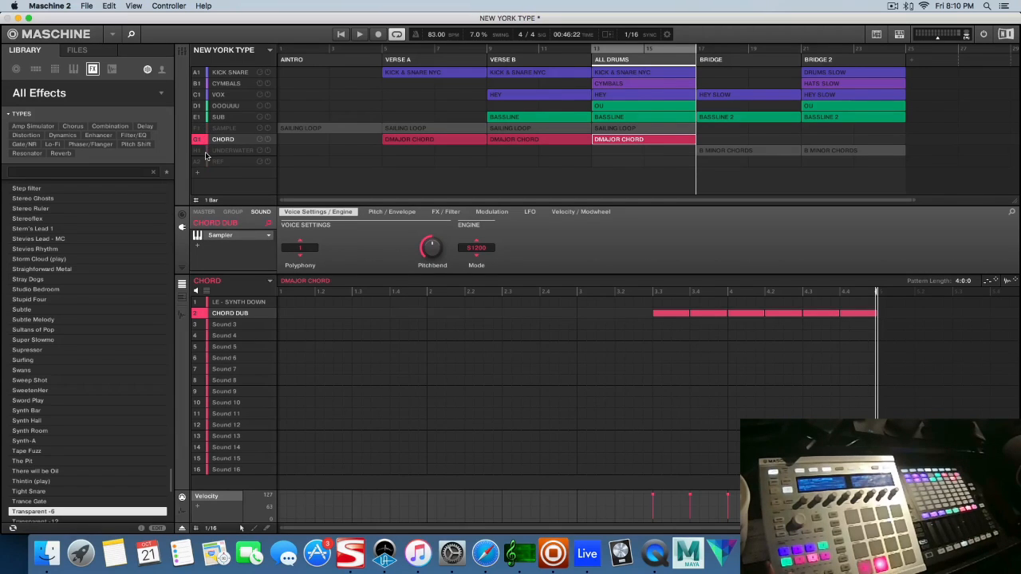
Unmute the SAMPLE group, then solo it and play its SAILING LOOP pattern
{"action": "left_click", "coordinate": [203, 129]}
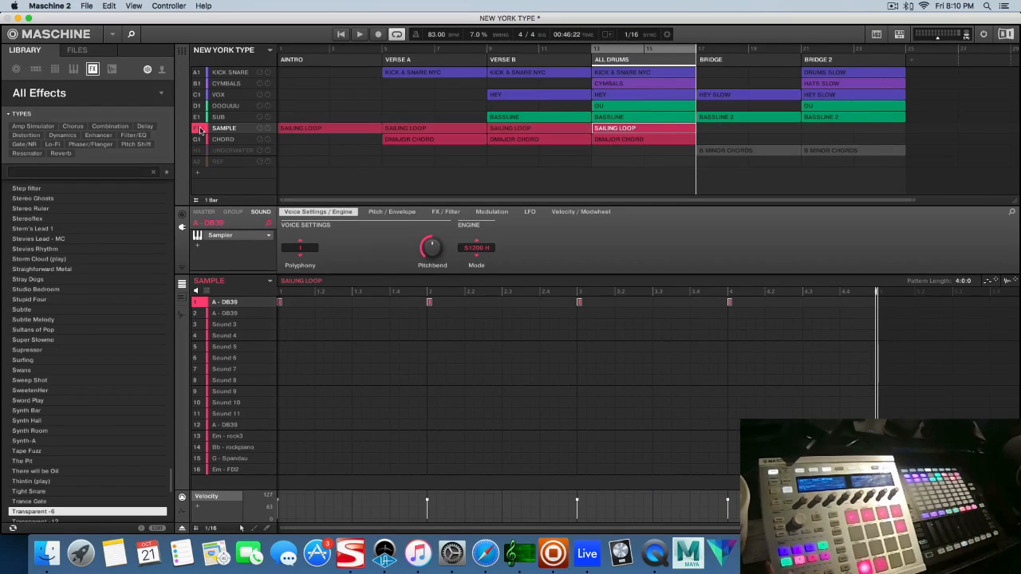
{"action": "right_click", "coordinate": [201, 131]}
{"action": "key", "text": "space"}
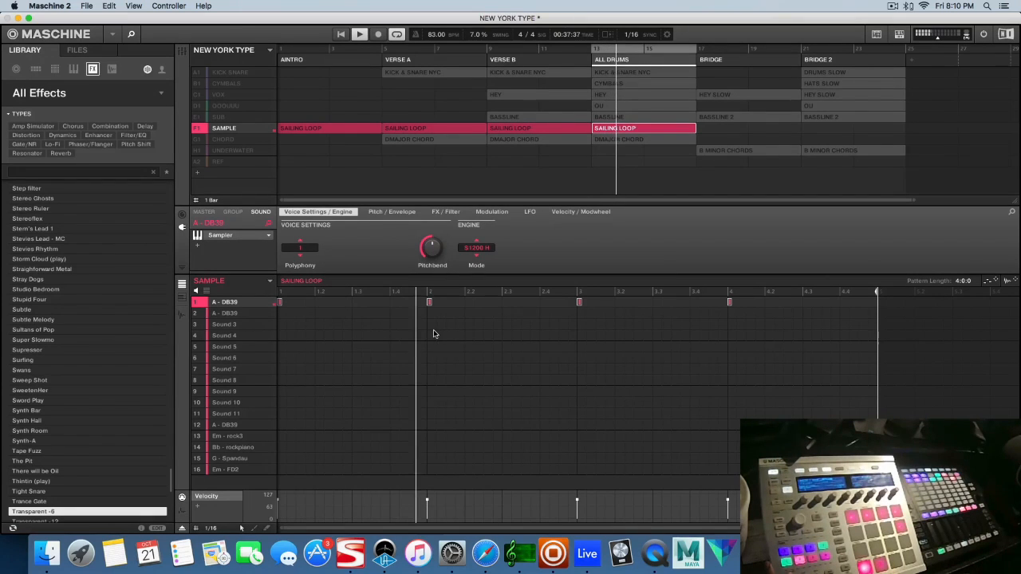
During playback, unmute the CHORD, SUB, OOOUUU, VOX, CYMBALS and KICK SNARE groups one after another
{"action": "left_click", "coordinate": [194, 140]}
{"action": "left_click", "coordinate": [197, 118]}
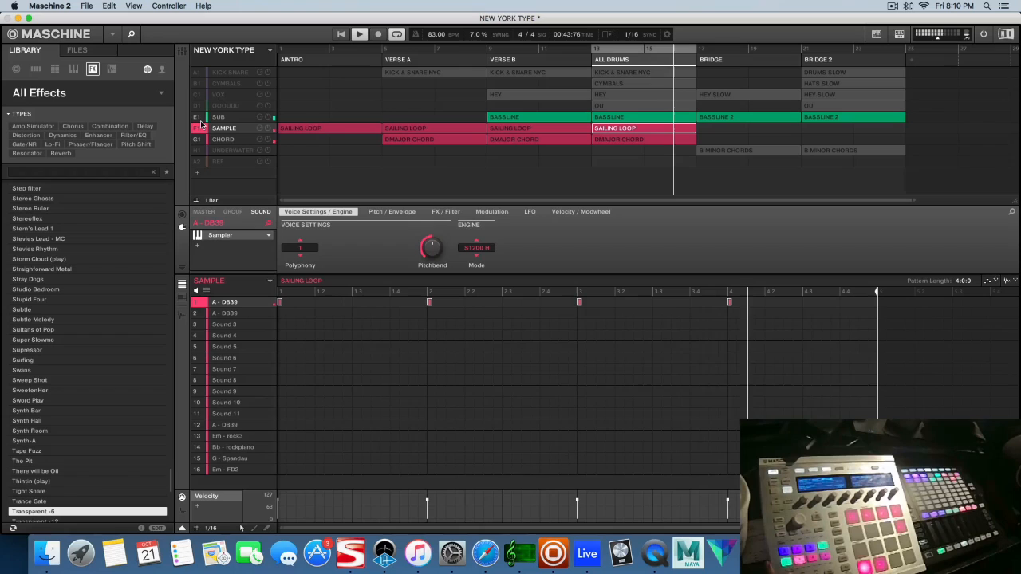
{"action": "left_click", "coordinate": [198, 106]}
{"action": "left_click", "coordinate": [198, 95]}
{"action": "left_click", "coordinate": [197, 84]}
{"action": "left_click", "coordinate": [197, 74]}
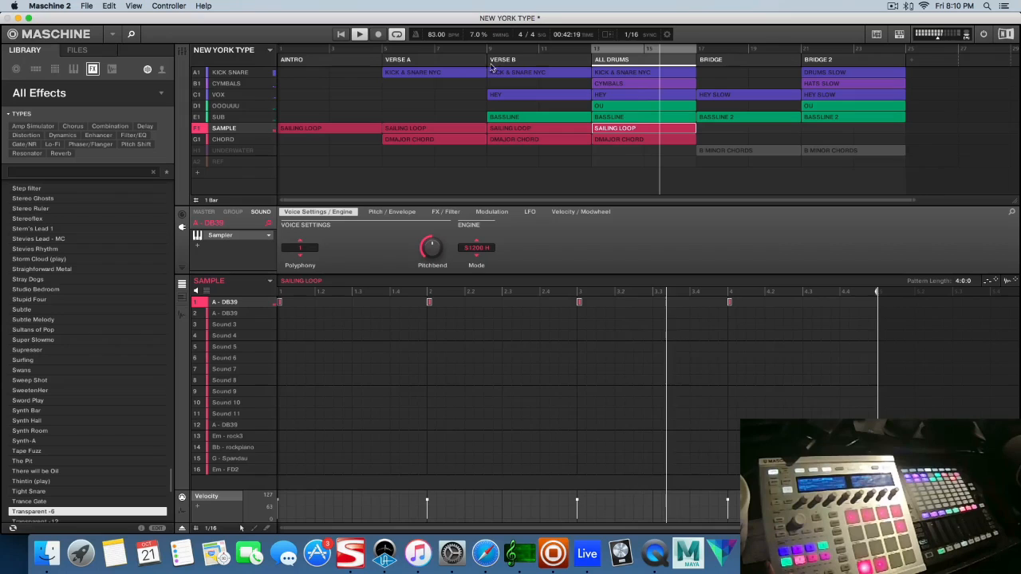
Set the loop range to run from ALL DRUMS through BRIDGE 2, viewing the DMAJOR CHORD and SAILING LOOP patterns along the way
{"action": "left_click_drag", "start_coordinate": [594, 48], "coordinate": [491, 51]}
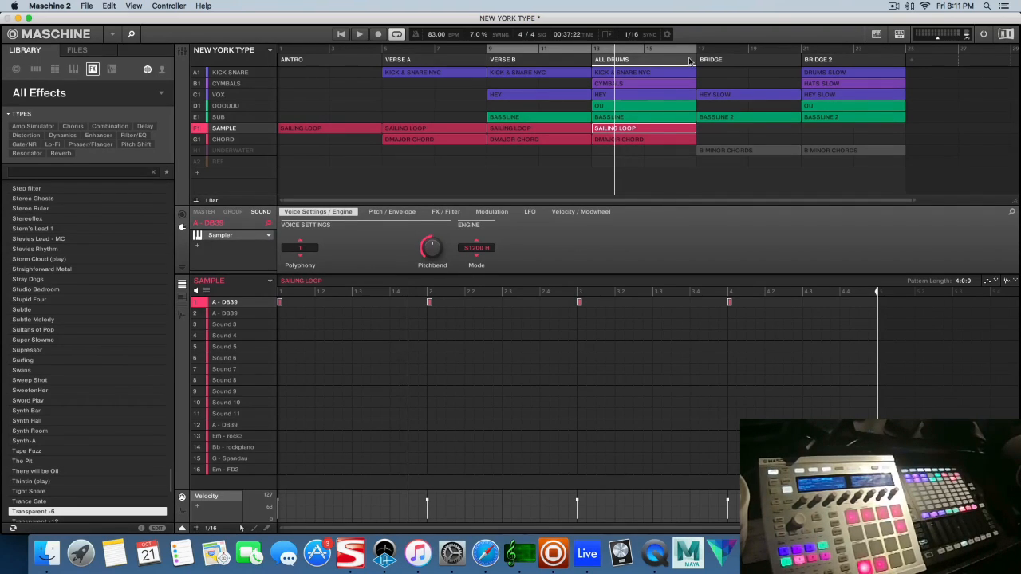
{"action": "left_click_drag", "start_coordinate": [696, 50], "coordinate": [901, 53]}
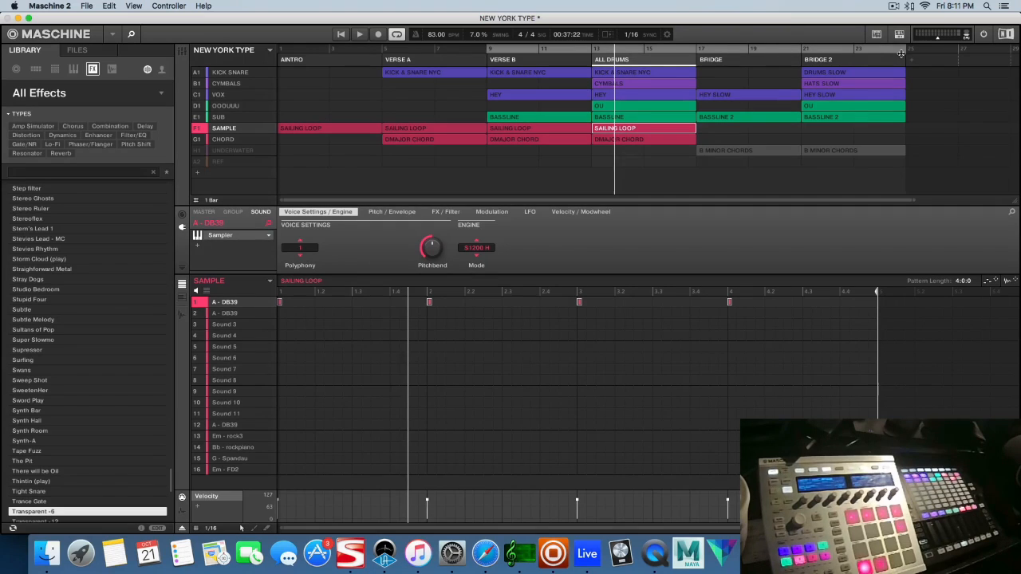
{"action": "left_click", "coordinate": [645, 141]}
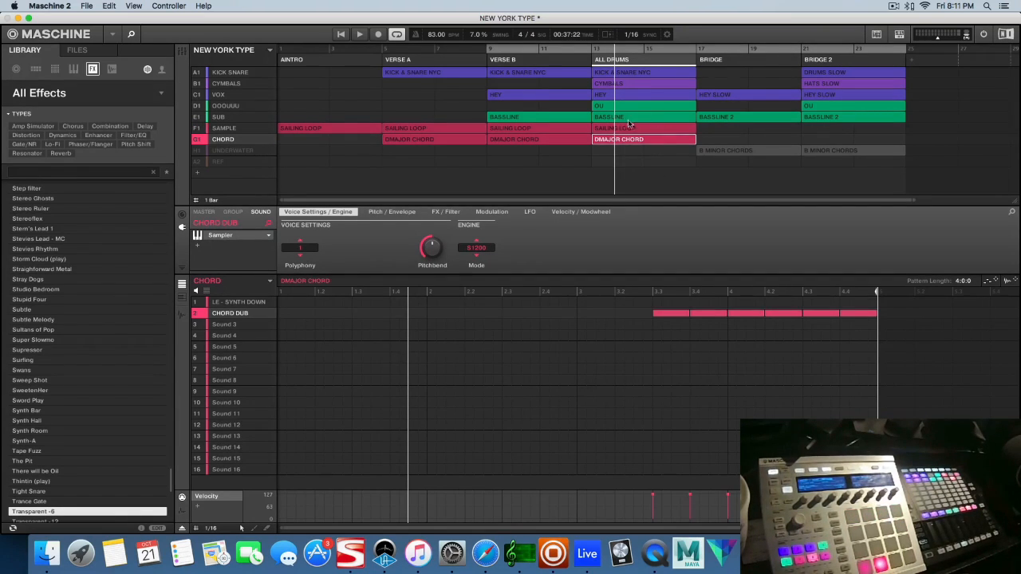
{"action": "left_click", "coordinate": [636, 130]}
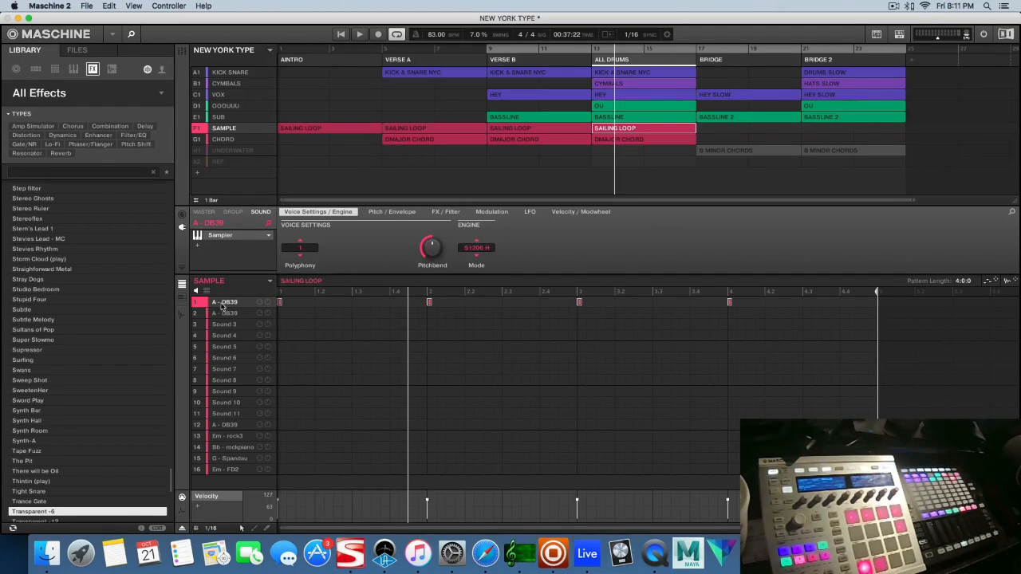
{"action": "left_click", "coordinate": [653, 142]}
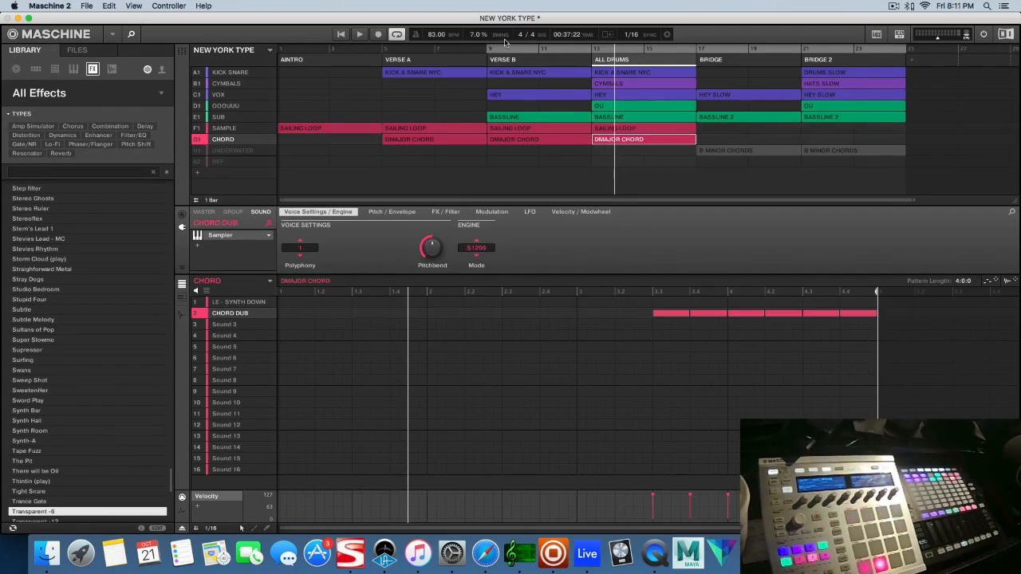
{"action": "left_click_drag", "start_coordinate": [485, 50], "coordinate": [583, 65]}
Switch to Safari and set the Interactive Circle of Fifths to tonic D in Major / Ionian mode
{"action": "left_click", "coordinate": [486, 554]}
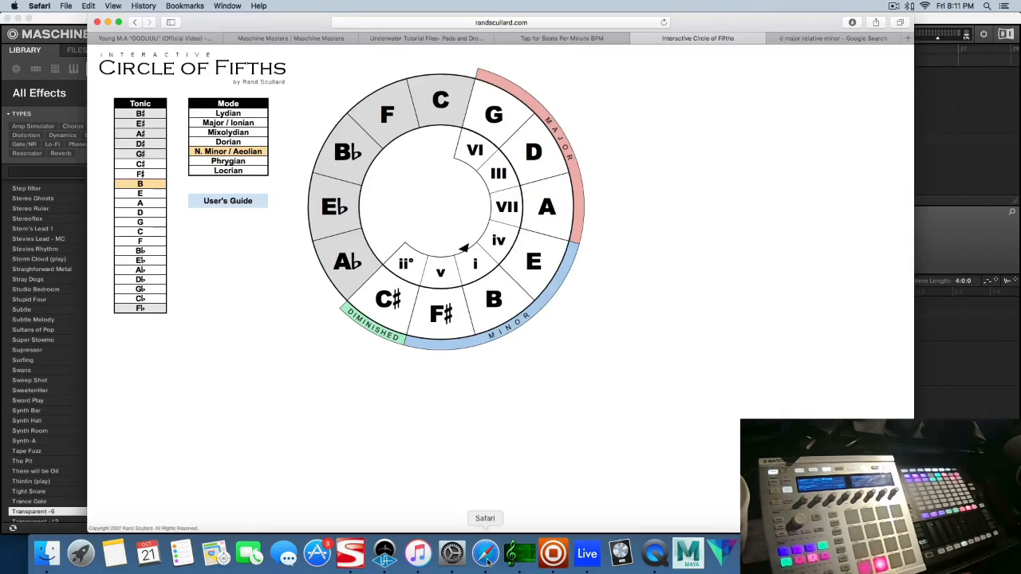
{"action": "left_click", "coordinate": [151, 214]}
{"action": "left_click", "coordinate": [229, 124]}
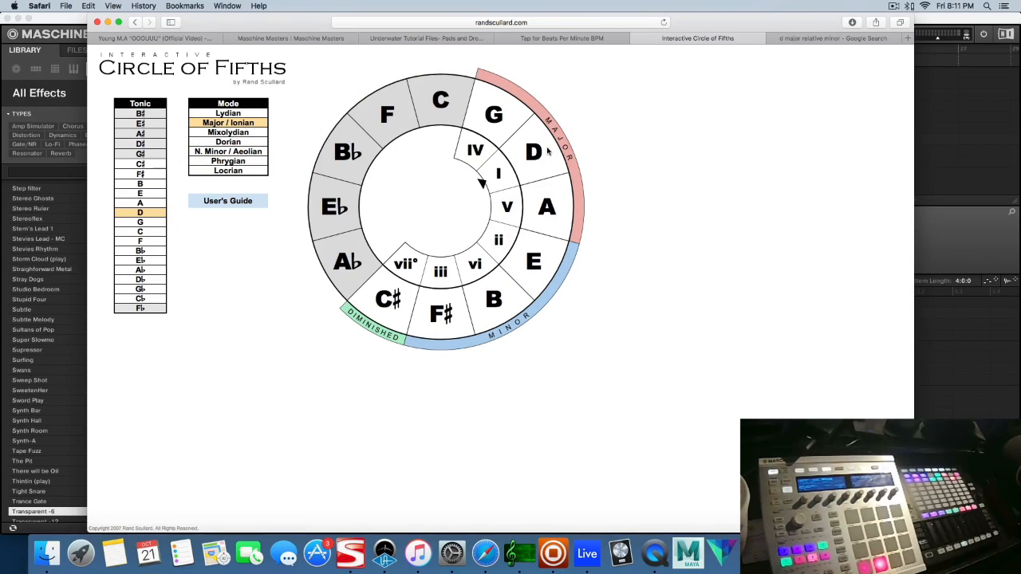
Set the Interactive Circle of Fifths in Safari to tonic B in N. Minor / Aeolian mode
{"action": "left_click", "coordinate": [962, 243]}
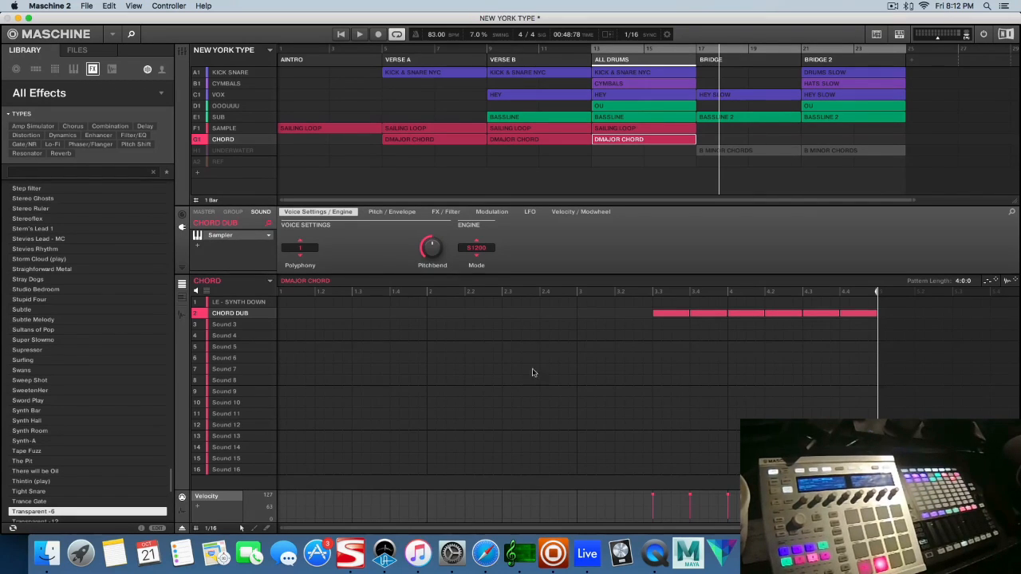
{"action": "left_click", "coordinate": [486, 554]}
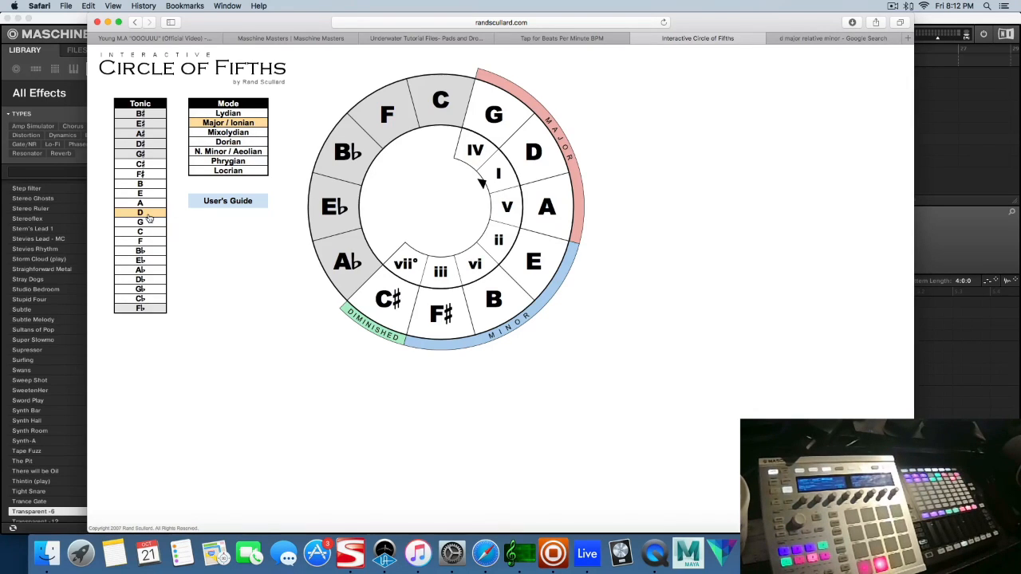
{"action": "left_click", "coordinate": [236, 154]}
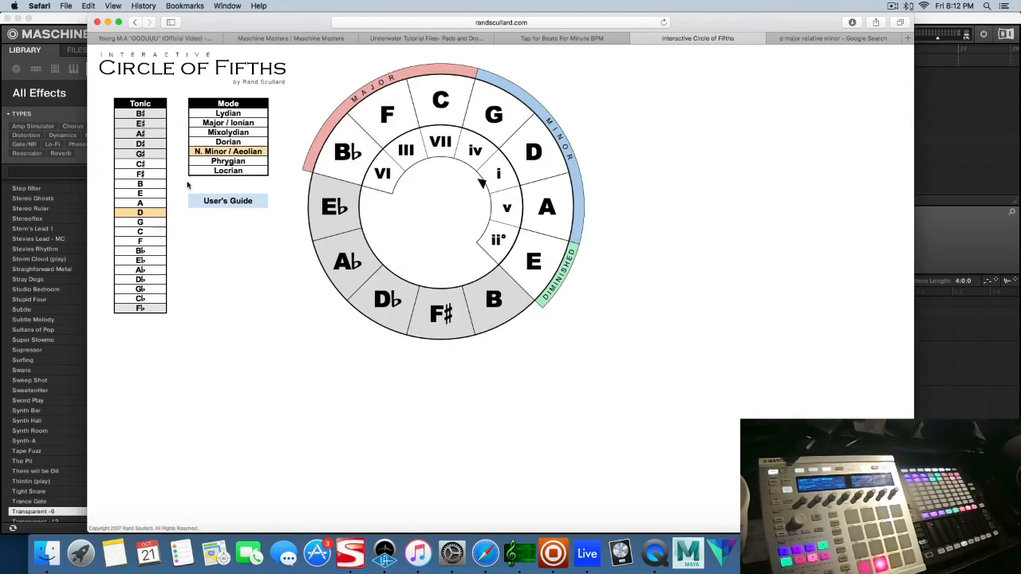
{"action": "left_click", "coordinate": [145, 185]}
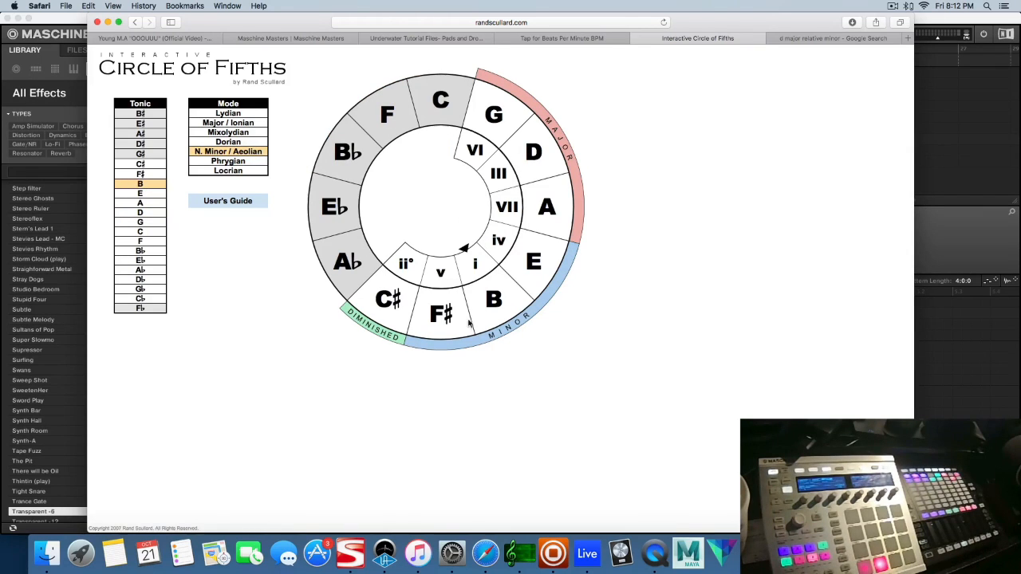
Switch to Maschine and view the Messages and City Lights sounds of the UNDERWATER group
{"action": "left_click", "coordinate": [918, 257]}
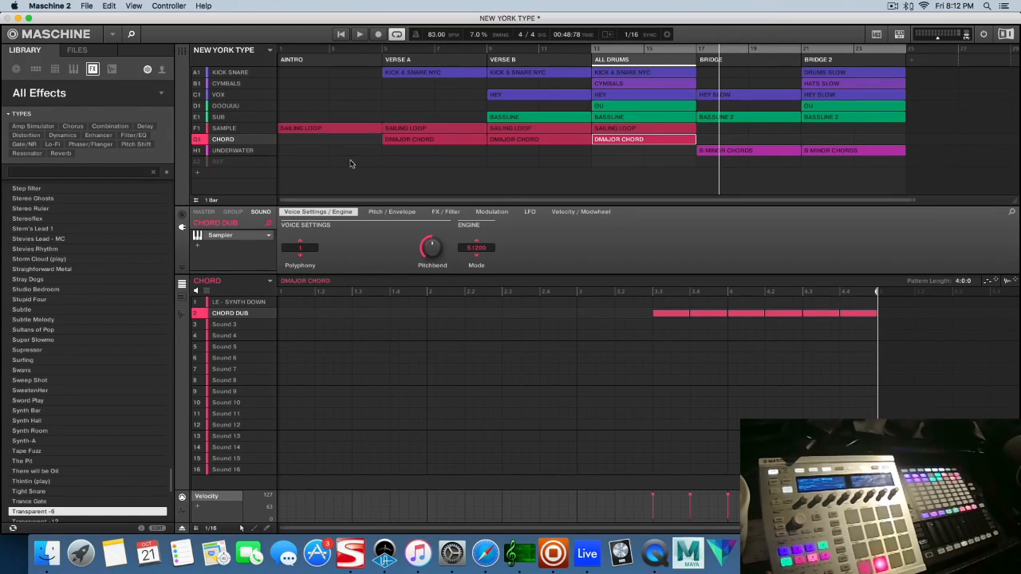
{"action": "left_click", "coordinate": [243, 151]}
{"action": "left_click", "coordinate": [235, 304]}
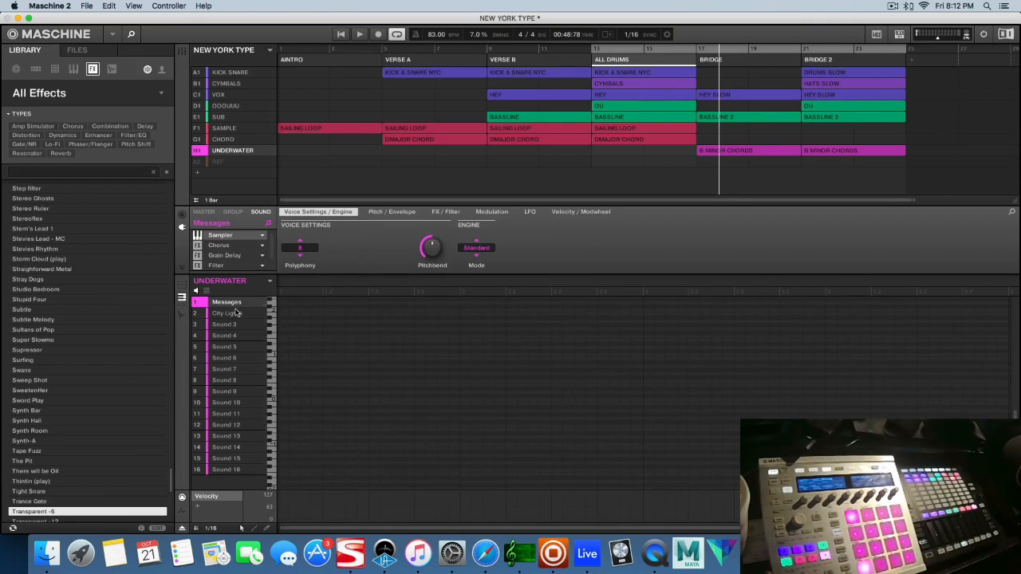
{"action": "left_click", "coordinate": [233, 316]}
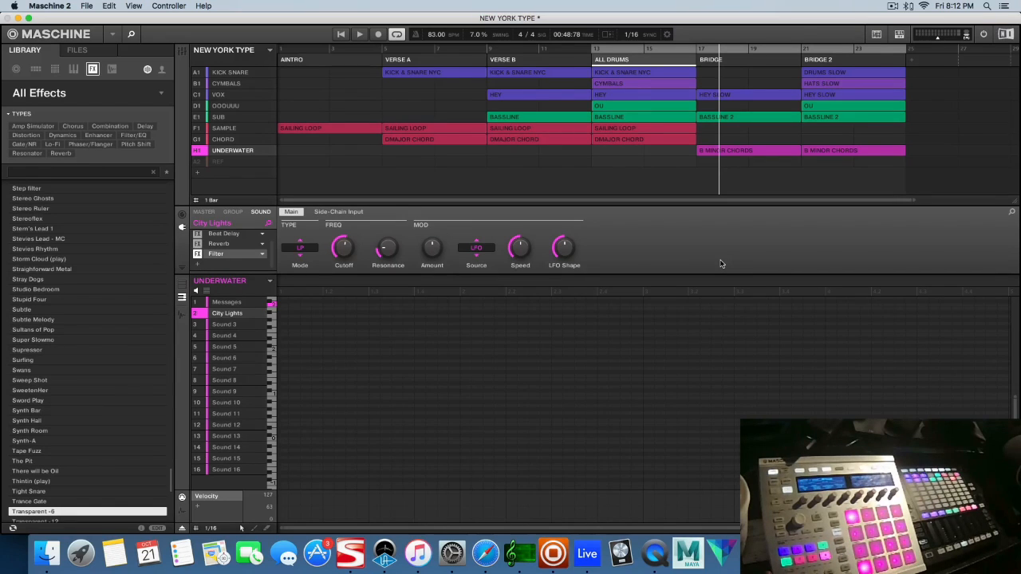
Start playback and open the B MINOR CHORDS pattern in BRIDGE, showing the notes of all UNDERWATER sounds together
{"action": "key", "text": "space"}
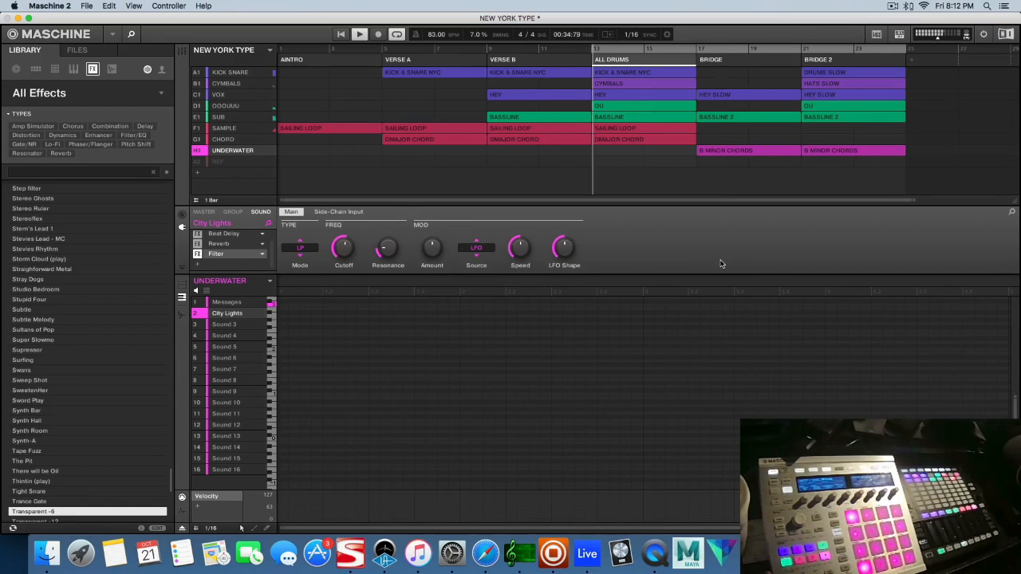
{"action": "left_click", "coordinate": [742, 151]}
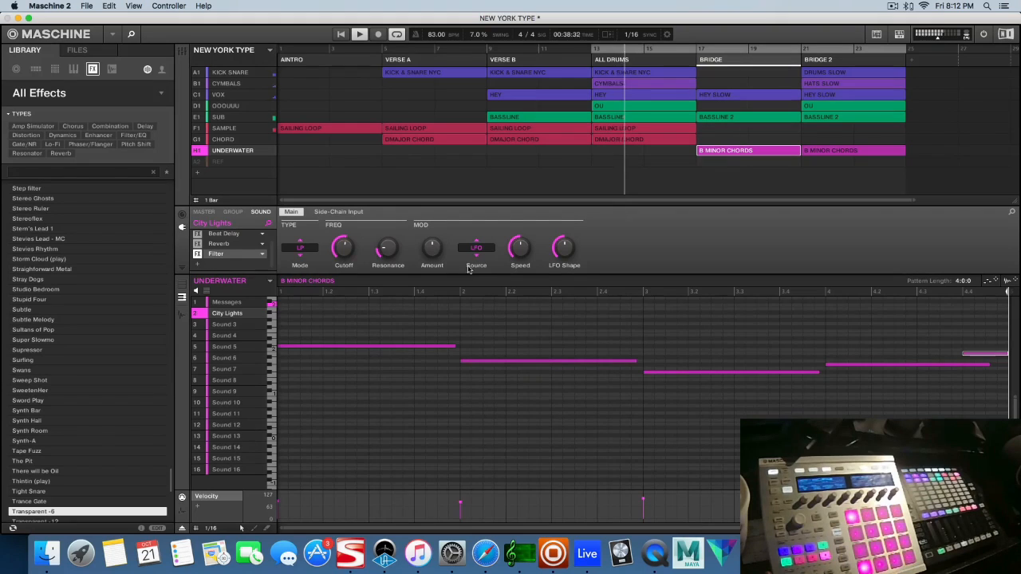
{"action": "left_click", "coordinate": [182, 285]}
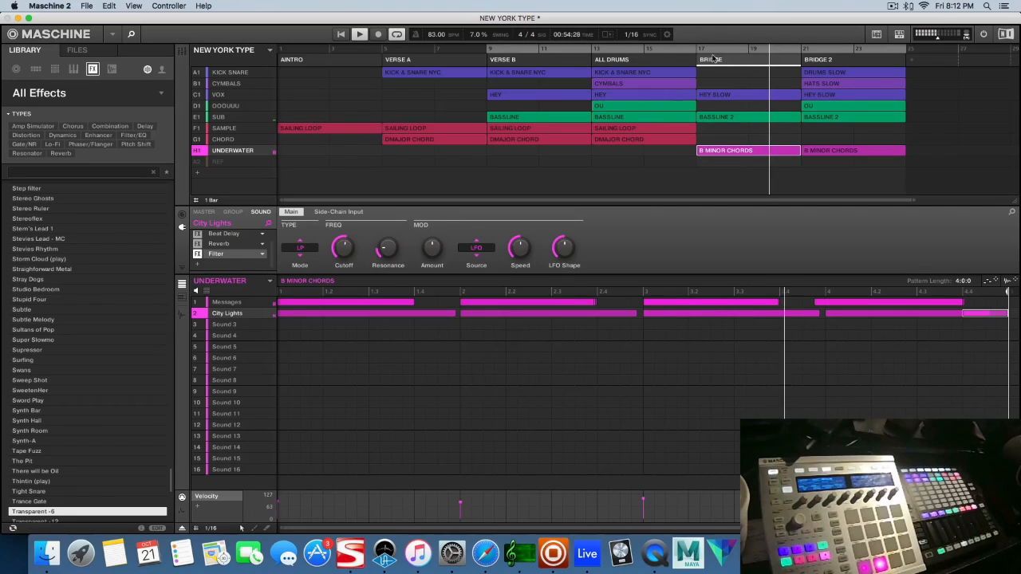
Stop playback and compare DRUMS SLOW in BRIDGE 2 with KICK & SNARE NYC in ALL DRUMS, checking the Tom Ford Kick and Devicive Snare sounds
{"action": "left_click", "coordinate": [830, 73]}
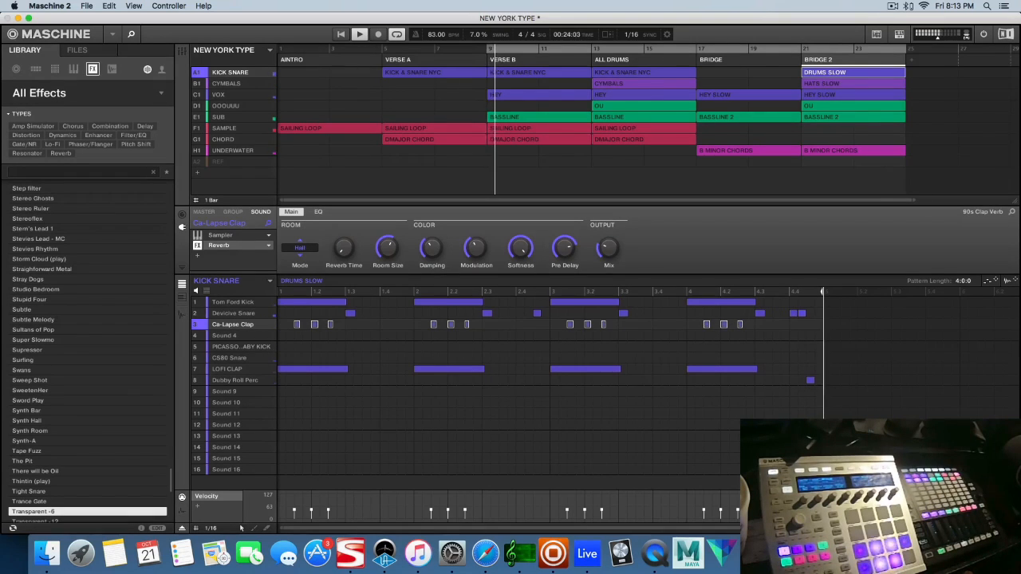
{"action": "key", "text": "space"}
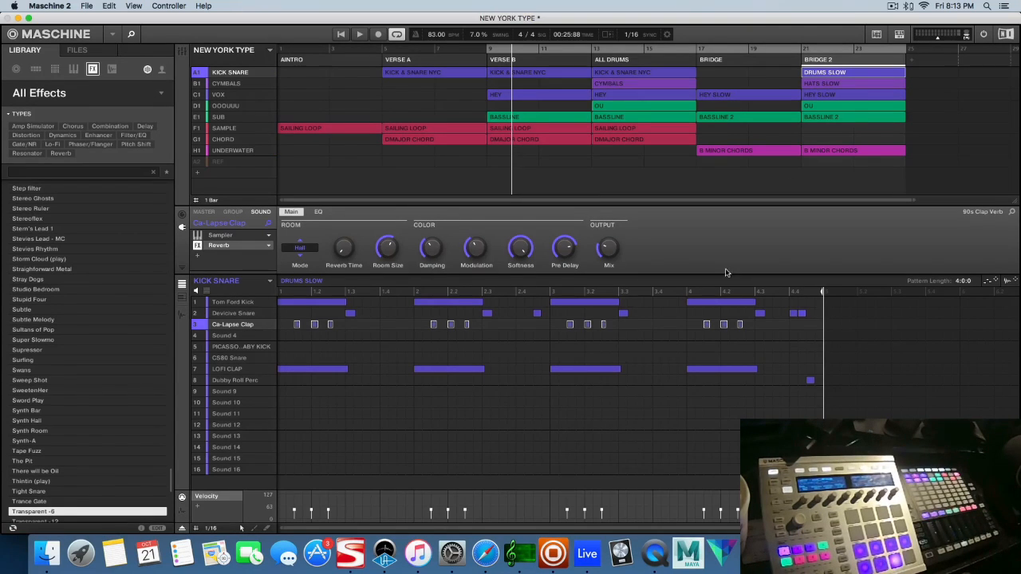
{"action": "left_click", "coordinate": [651, 72]}
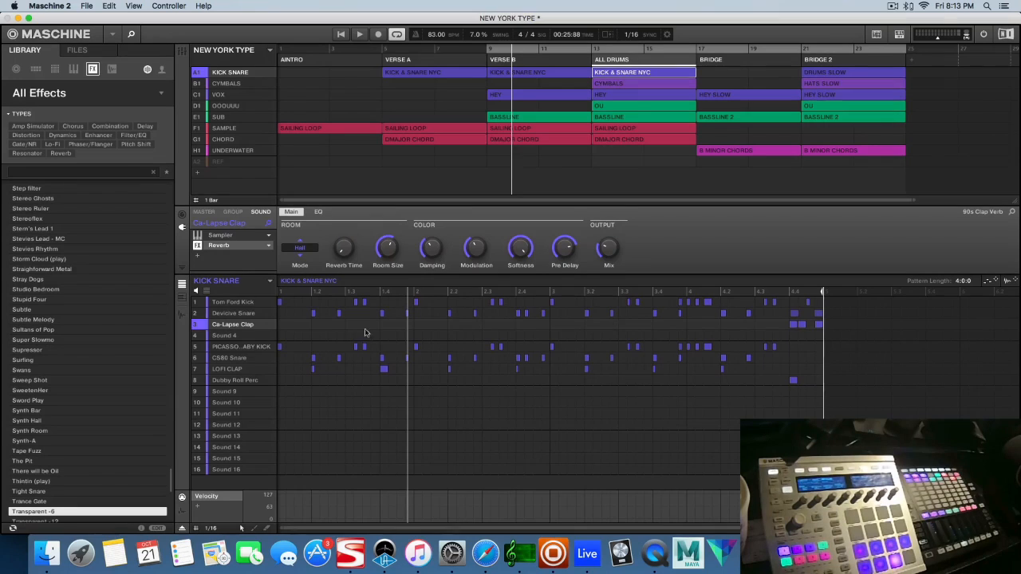
{"action": "left_click", "coordinate": [233, 302]}
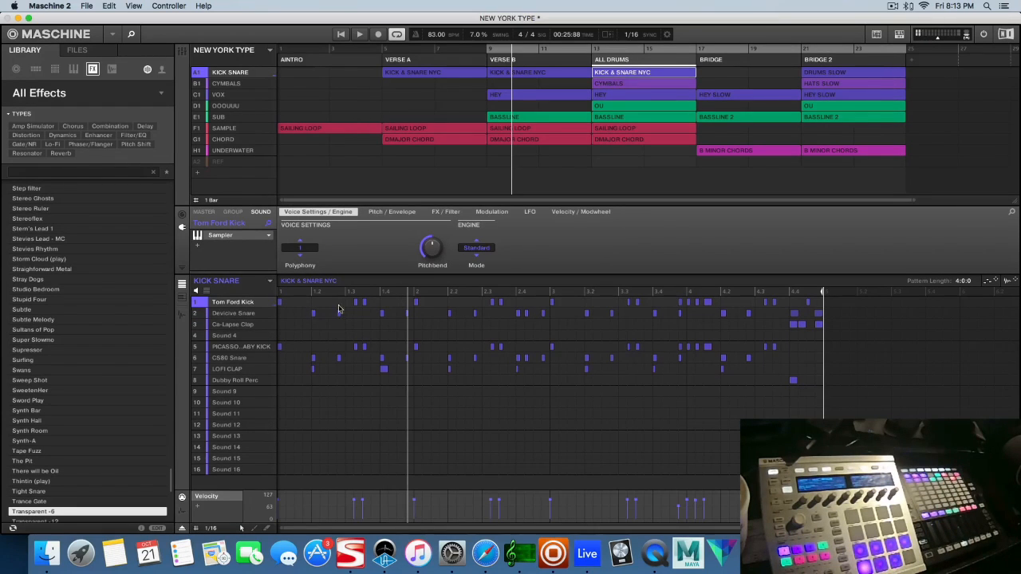
{"action": "left_click", "coordinate": [243, 314]}
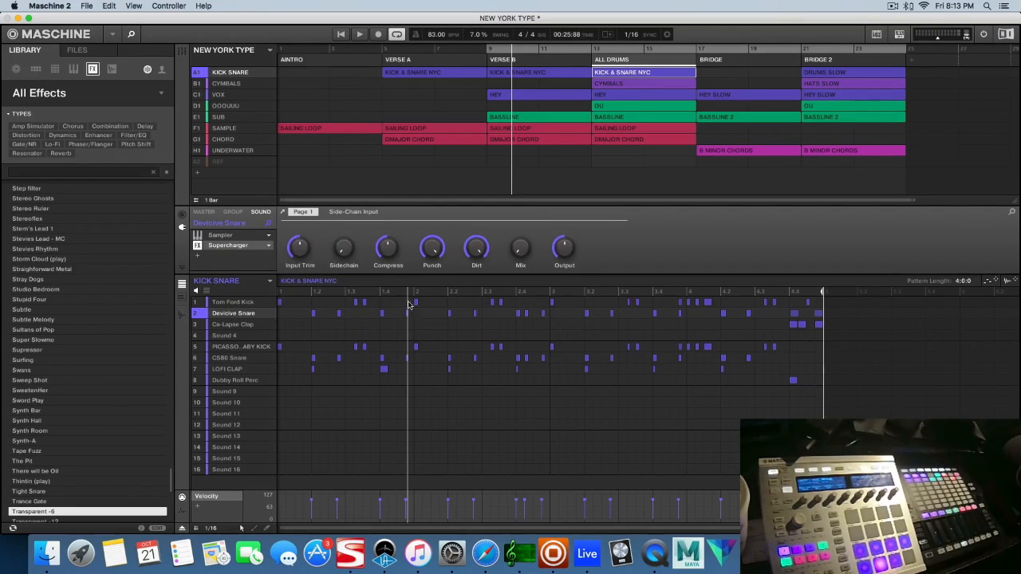
{"action": "left_click", "coordinate": [831, 72]}
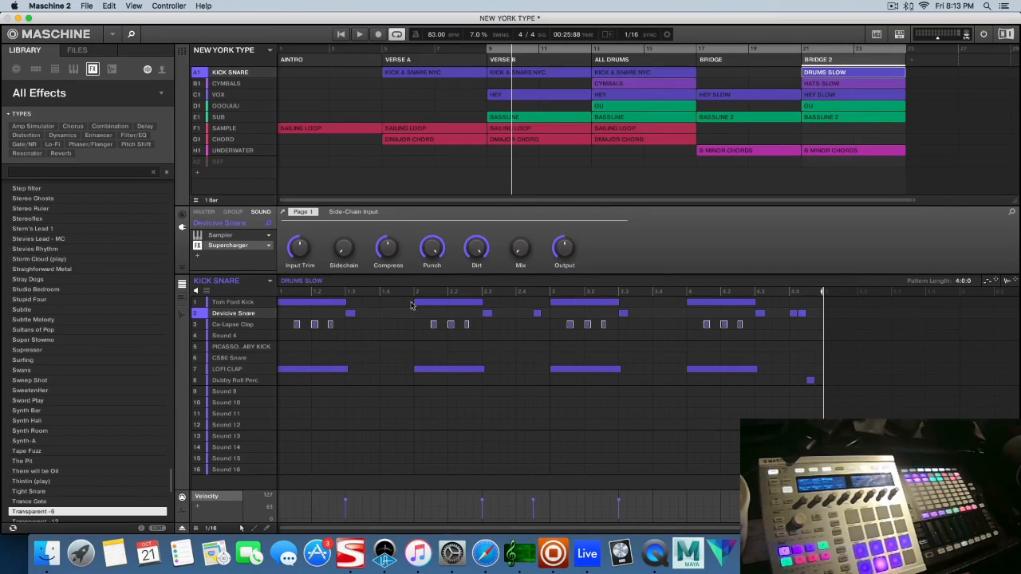
{"action": "left_click", "coordinate": [615, 73]}
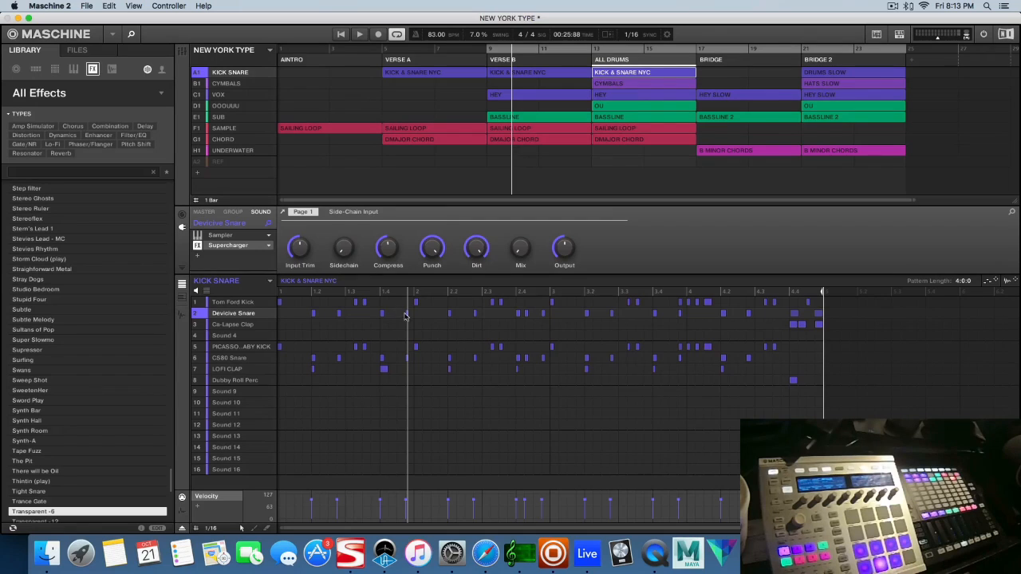
{"action": "left_click", "coordinate": [823, 73]}
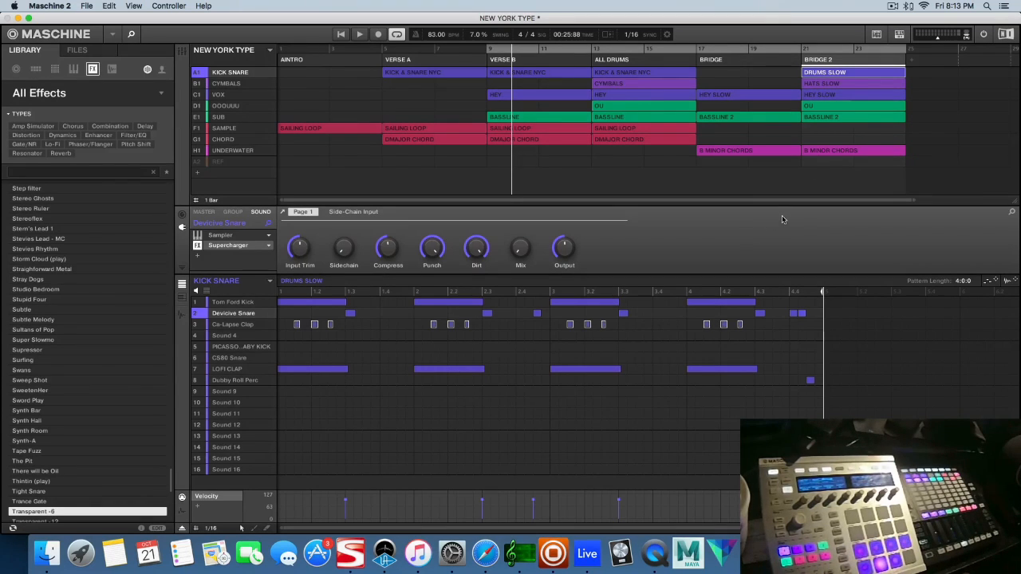
Move the start of the loop range from VERSE B to ALL DRUMS and play the loop
{"action": "left_click_drag", "start_coordinate": [489, 50], "coordinate": [584, 50]}
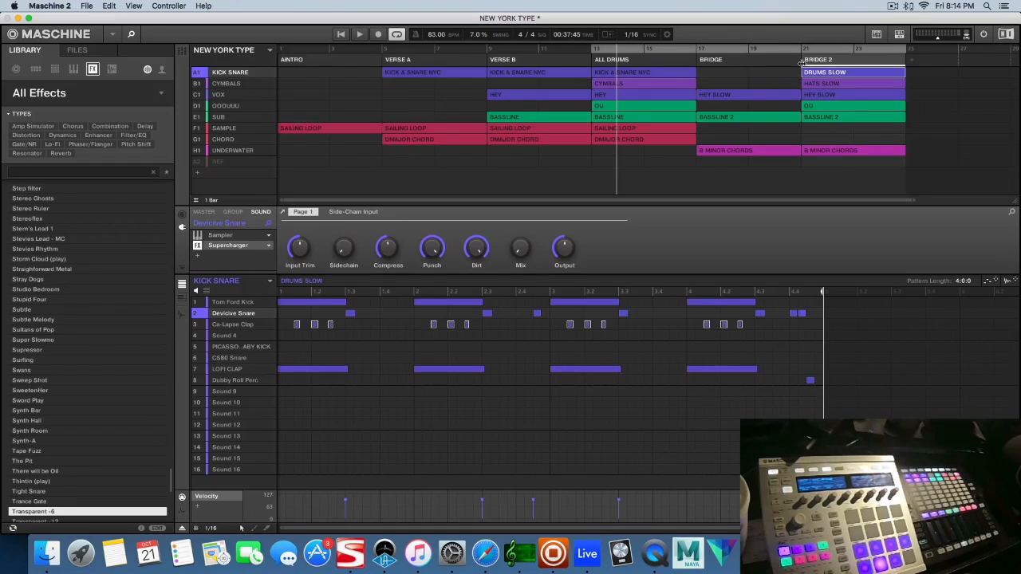
{"action": "key", "text": "space"}
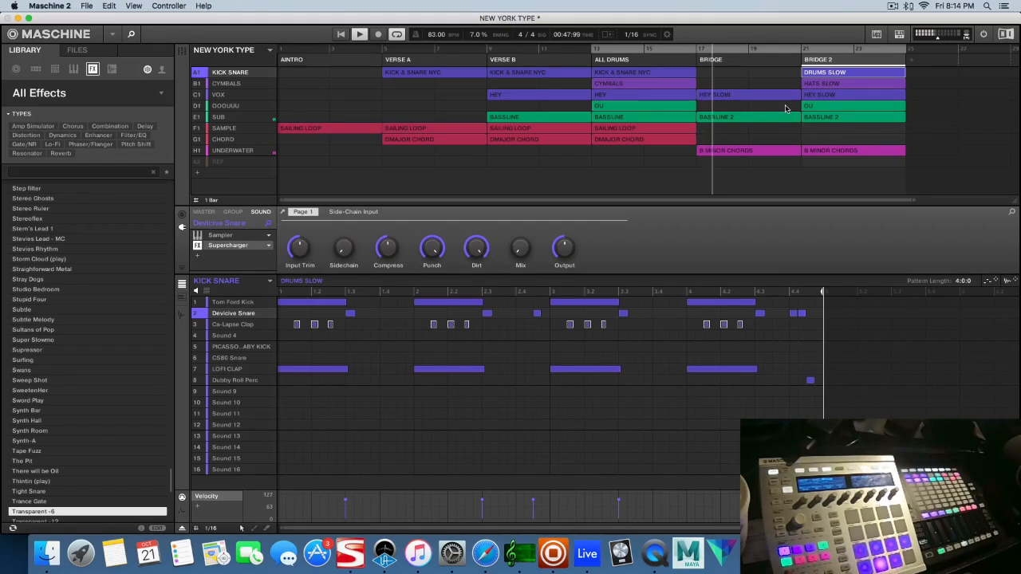
View the UNDERWATER group in the mixer, then return to the arrangement and open the KICK & SNARE NYC pattern in ALL DRUMS
{"action": "left_click", "coordinate": [182, 52]}
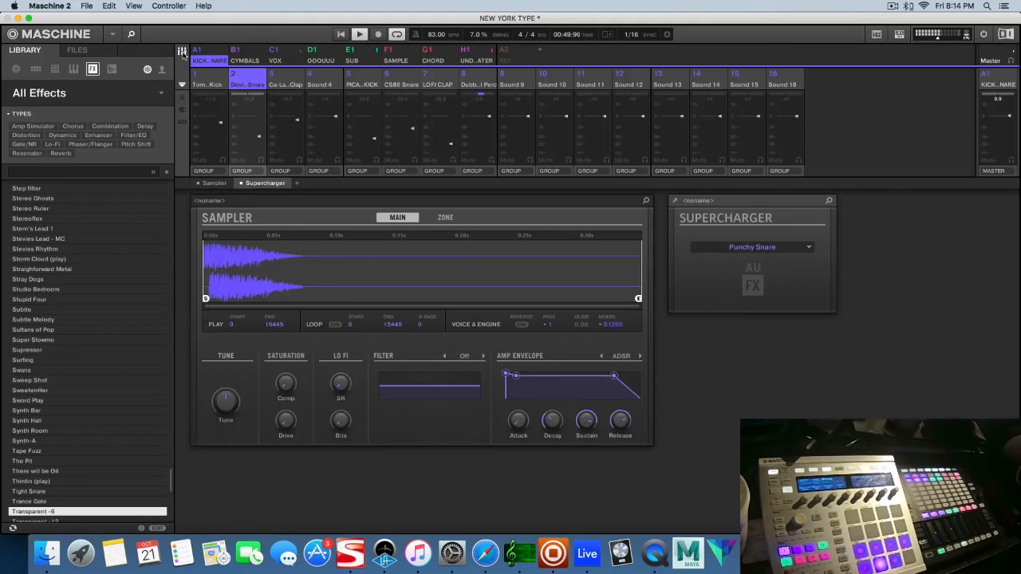
{"action": "left_click", "coordinate": [483, 56]}
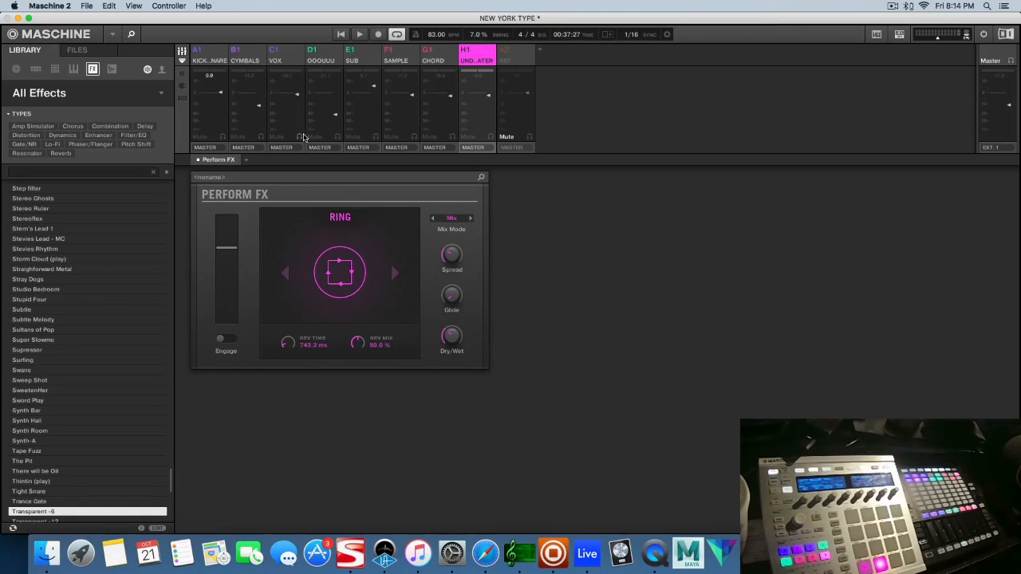
{"action": "left_click", "coordinate": [188, 51]}
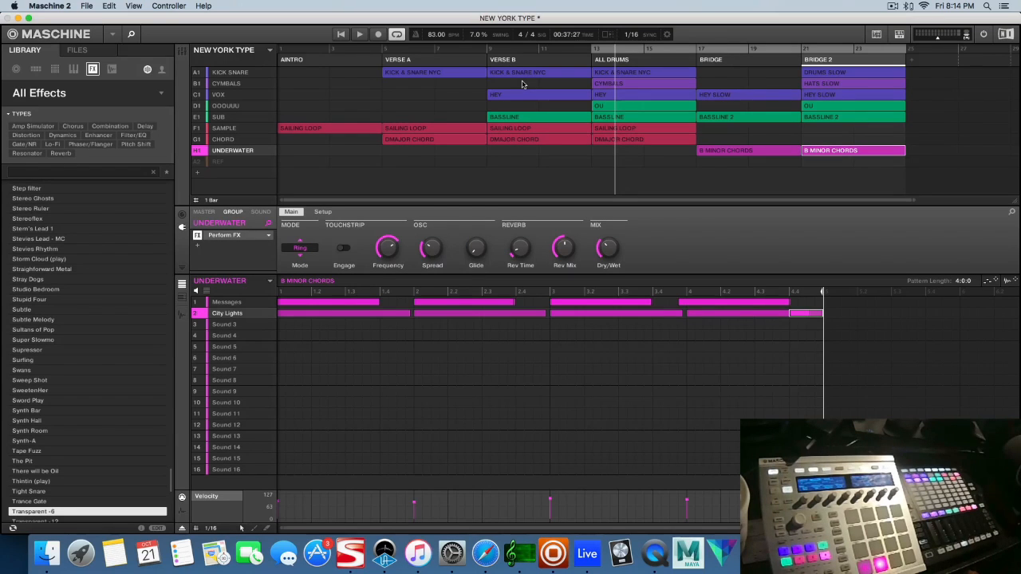
{"action": "left_click", "coordinate": [611, 73]}
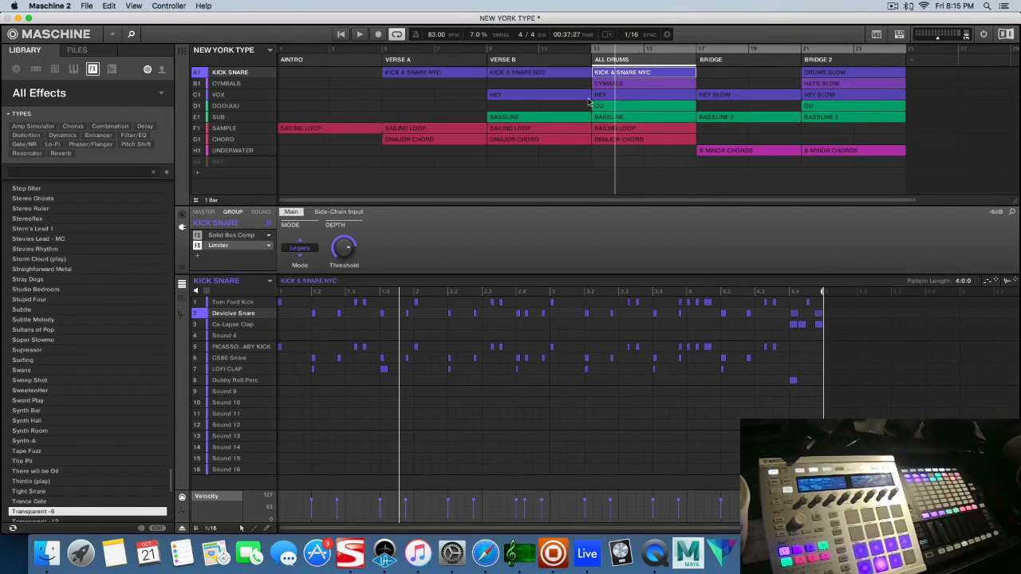
Switch to Safari, review the Underwater Tutorial Files- Pads and Drones product page and the Circle of Fifths, then return to Maschine
{"action": "left_click", "coordinate": [485, 552]}
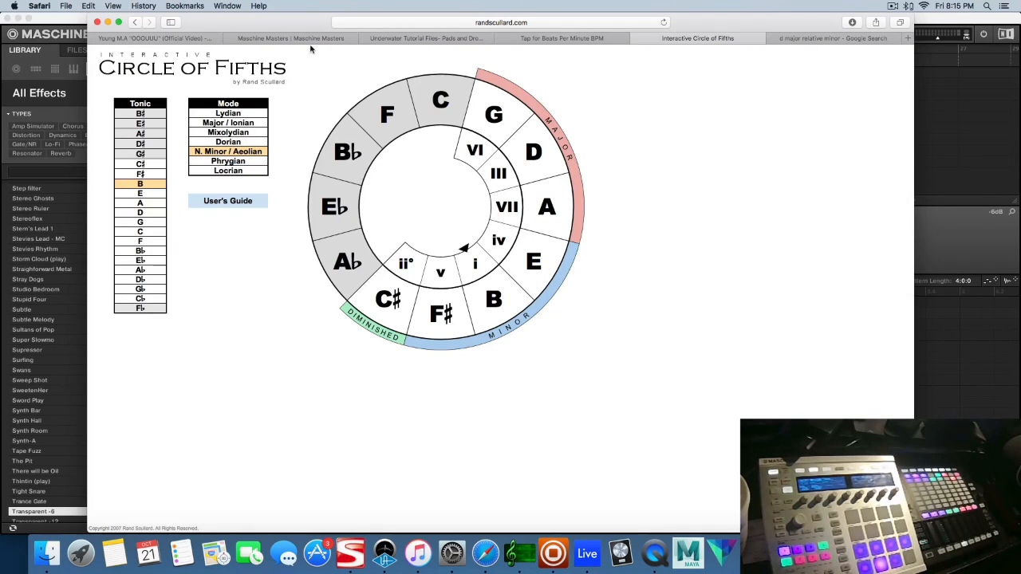
{"action": "left_click", "coordinate": [230, 38]}
{"action": "left_click", "coordinate": [412, 37]}
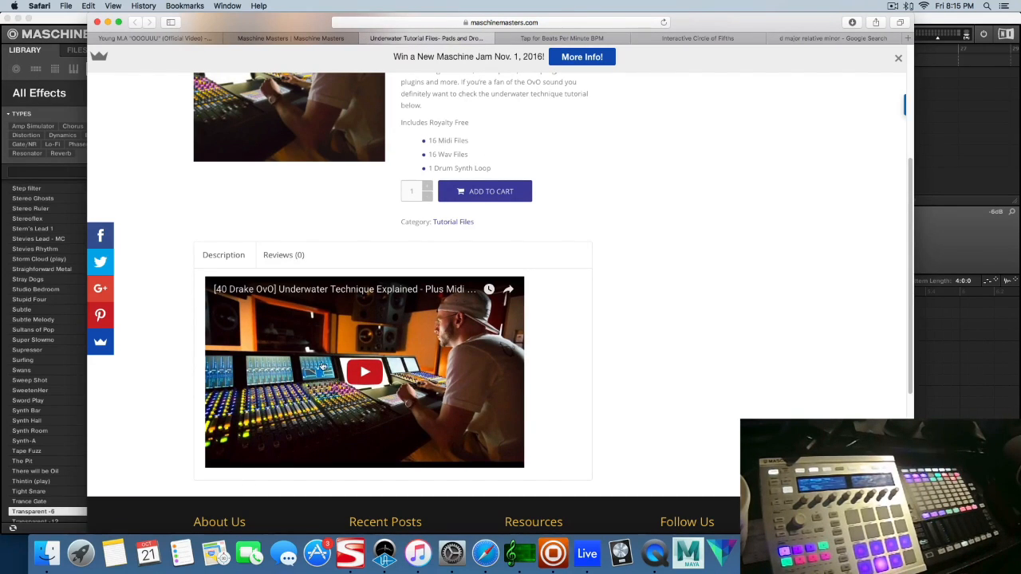
{"action": "scroll", "coordinate": [563, 322], "scroll_direction": "up", "scroll_amount": 5}
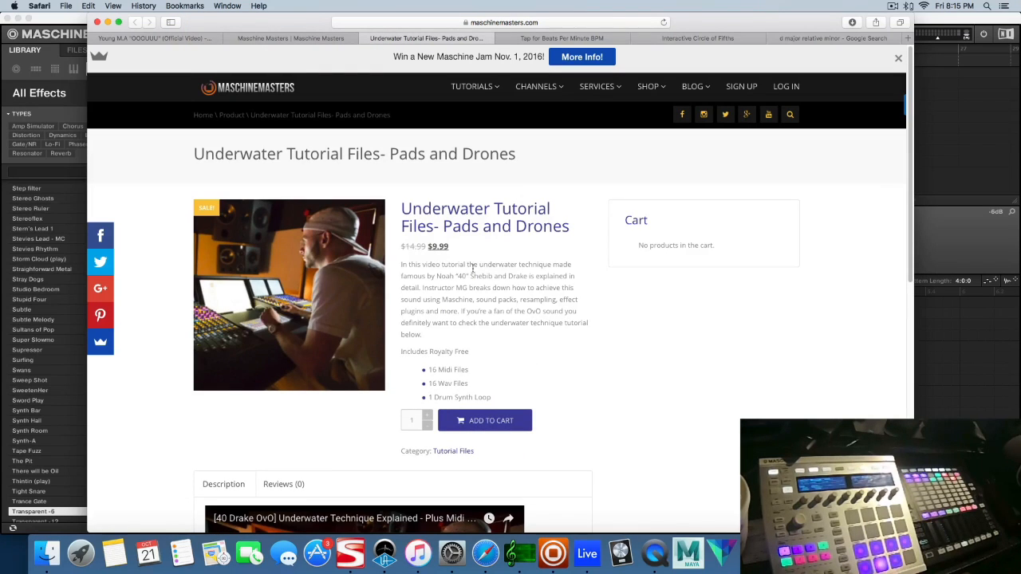
{"action": "scroll", "coordinate": [559, 335], "scroll_direction": "down", "scroll_amount": 1}
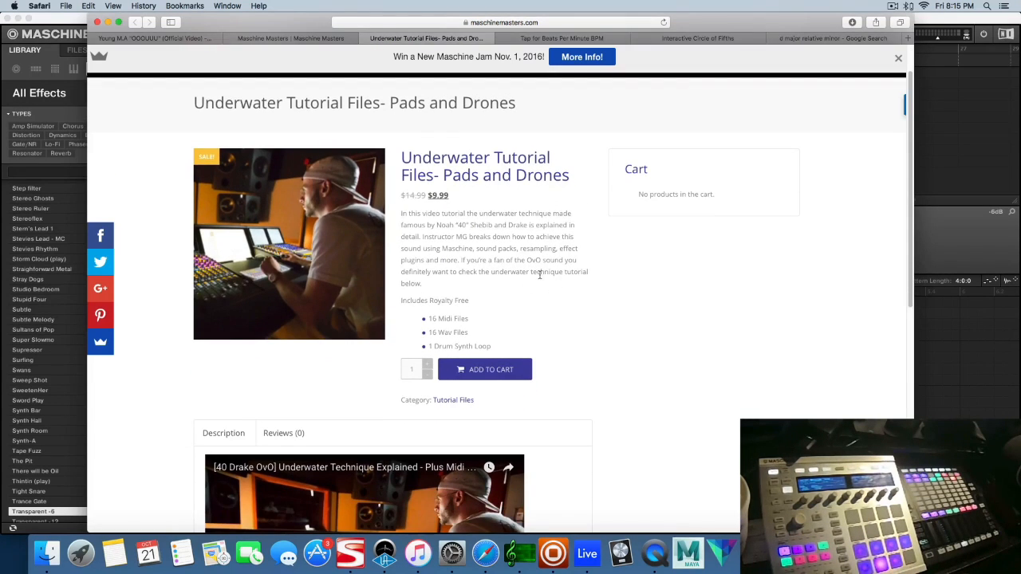
{"action": "scroll", "coordinate": [559, 303], "scroll_direction": "down", "scroll_amount": 1}
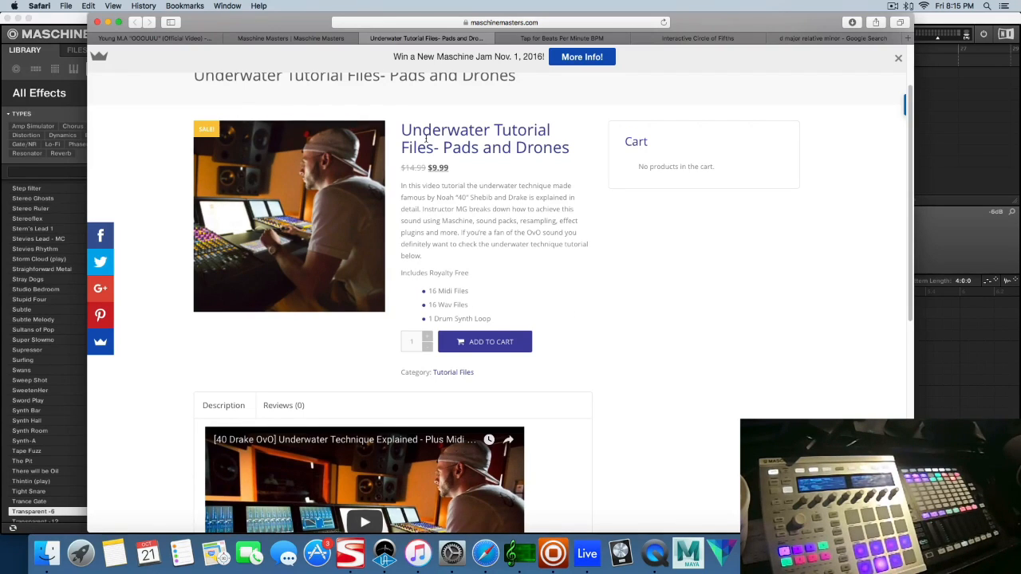
{"action": "left_click", "coordinate": [706, 41]}
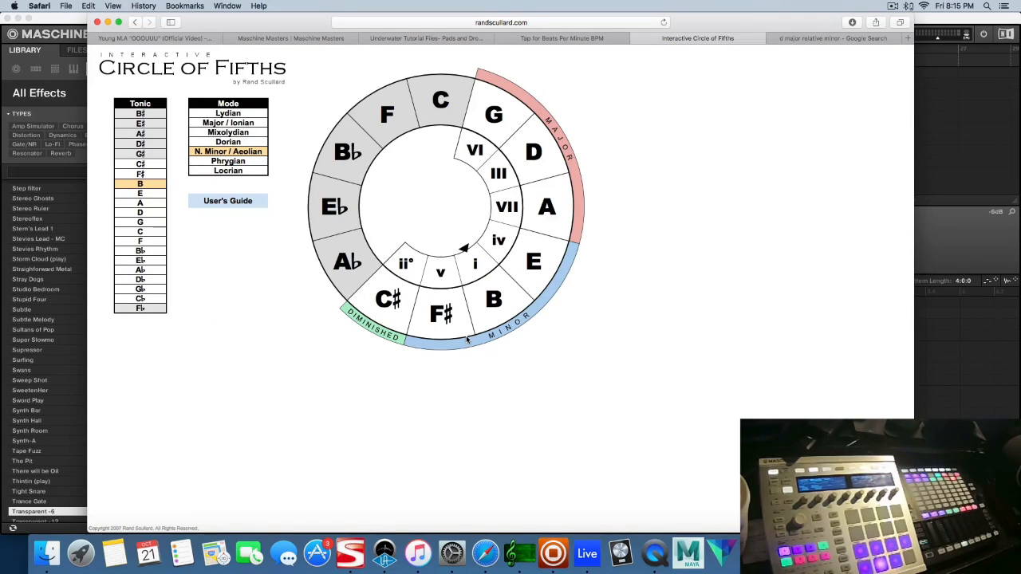
{"action": "left_click", "coordinate": [948, 235]}
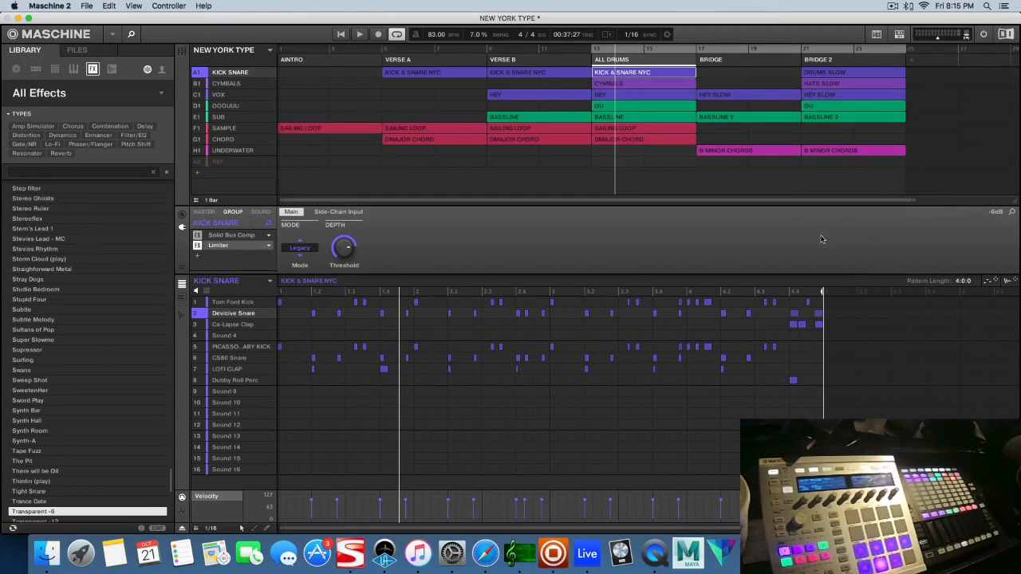